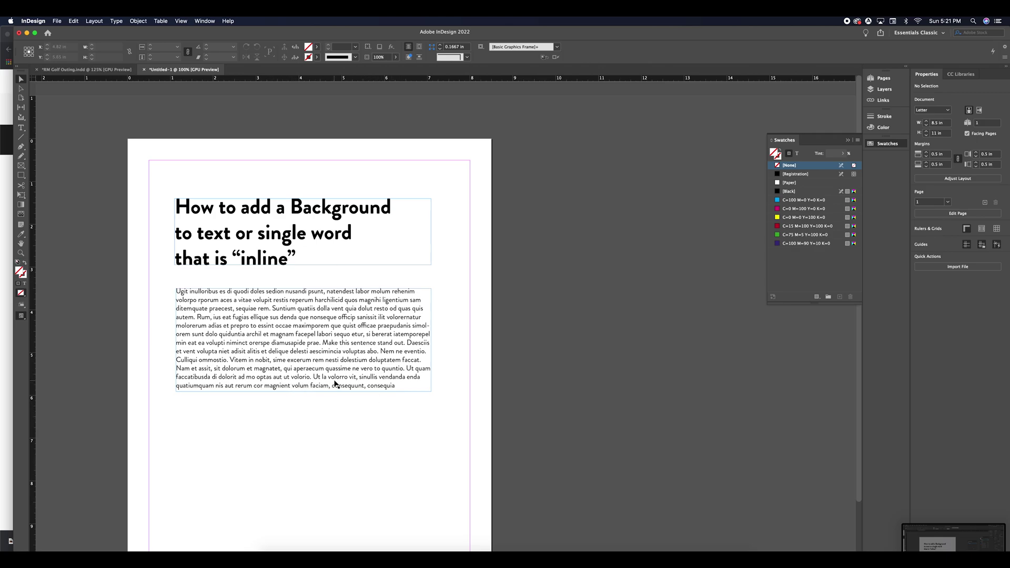
# - Enter the body text frame and highlight the sentence 'Make this sentence stand out.'
pyautogui.click(349, 346)
pyautogui.doubleClick(348, 344)
pyautogui.moveTo(323, 342); pyautogui.dragTo(405, 343)
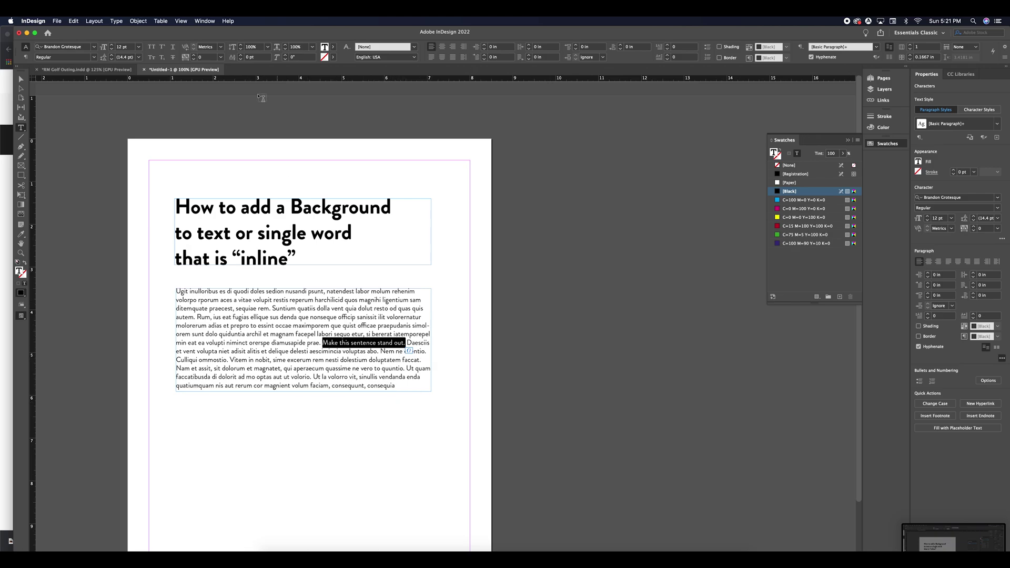
# - Create a new character style, apply it to the sentence, and name it 'Background Color Body'
pyautogui.click(118, 23)
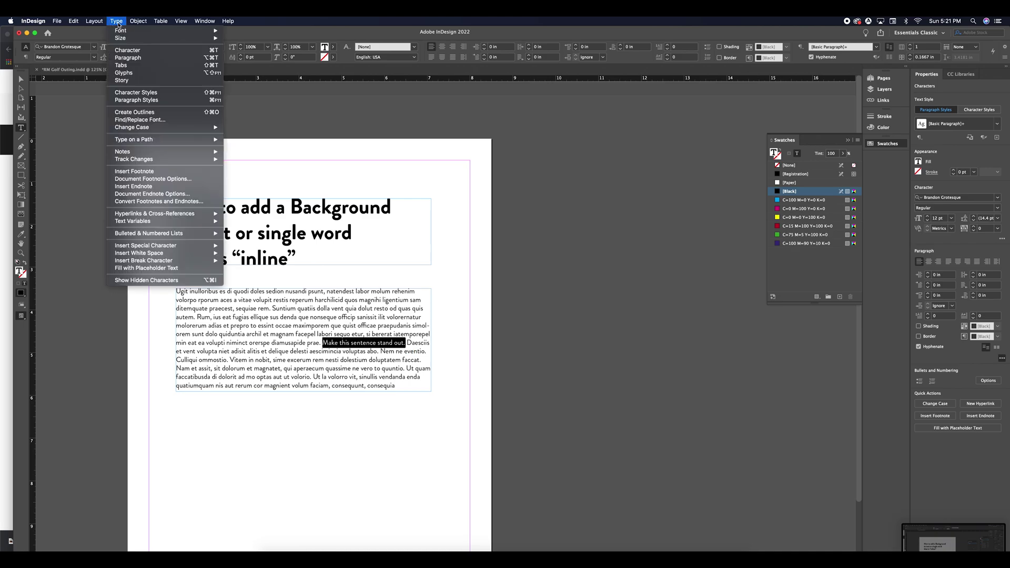
pyautogui.click(138, 92)
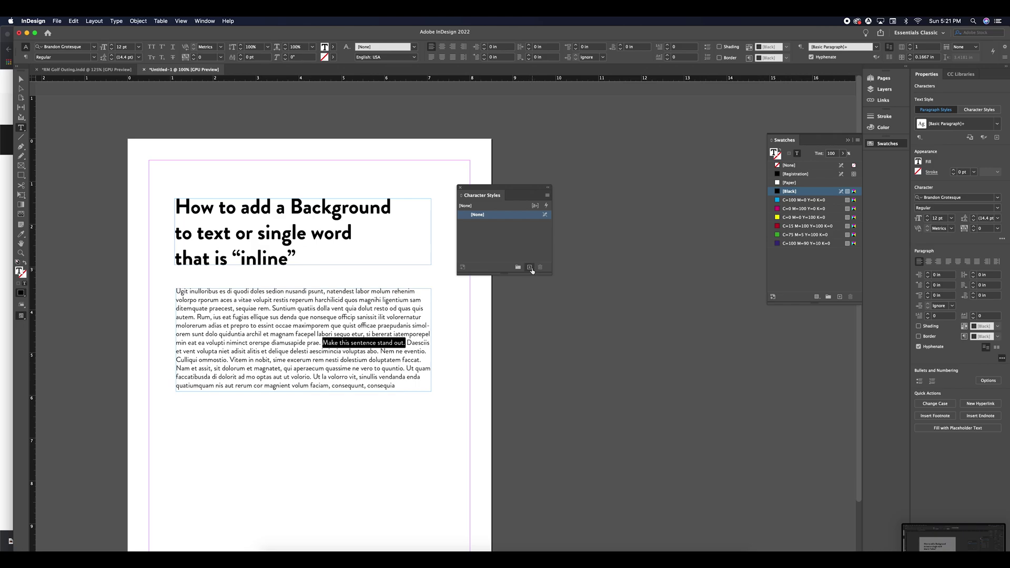
pyautogui.click(530, 267)
pyautogui.click(491, 225)
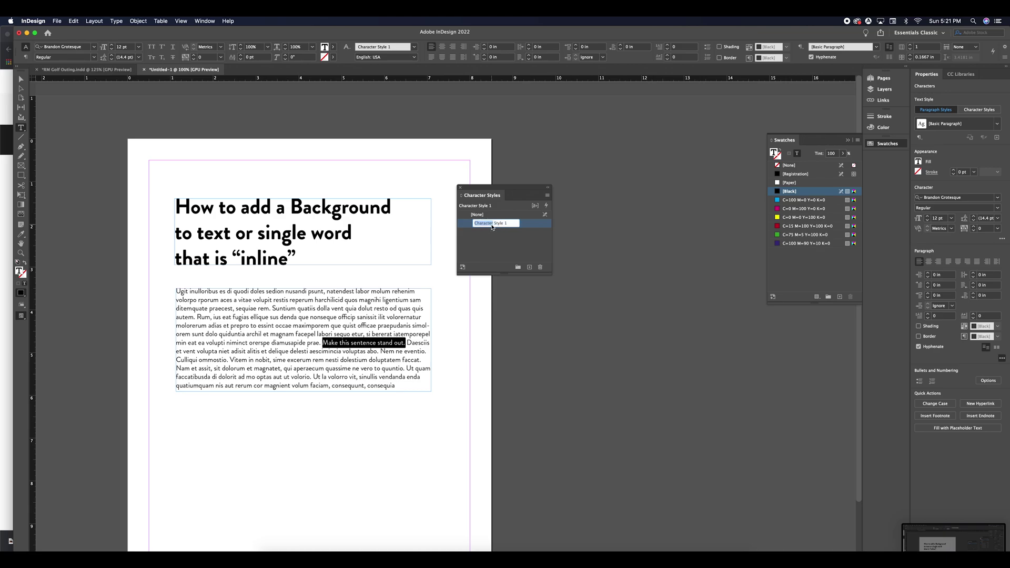
pyautogui.doubleClick(529, 228)
pyautogui.write('Background')
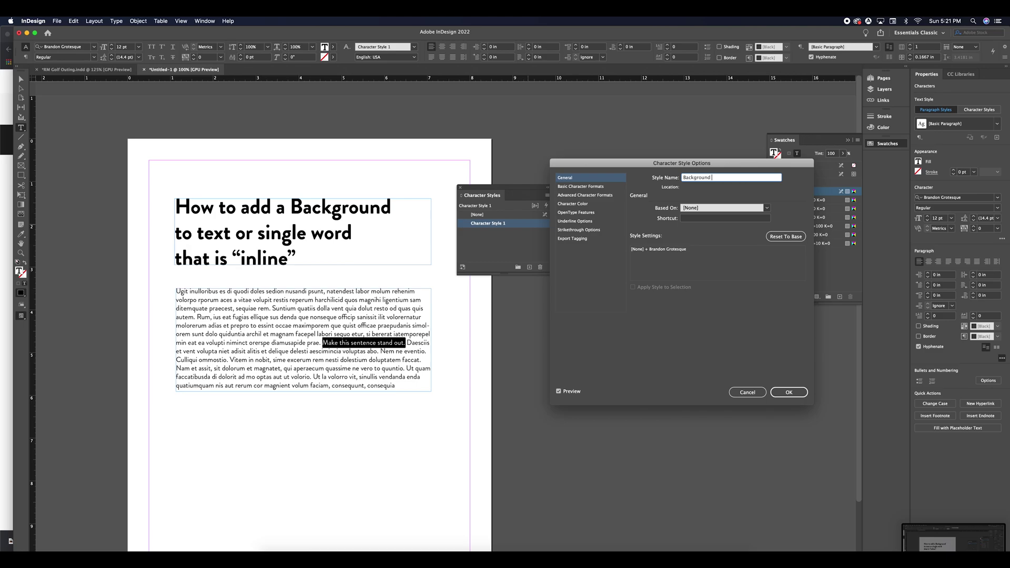
pyautogui.write(' Color Body')
# - Enable Underline in the style's Basic Character Formats
pyautogui.click(571, 186)
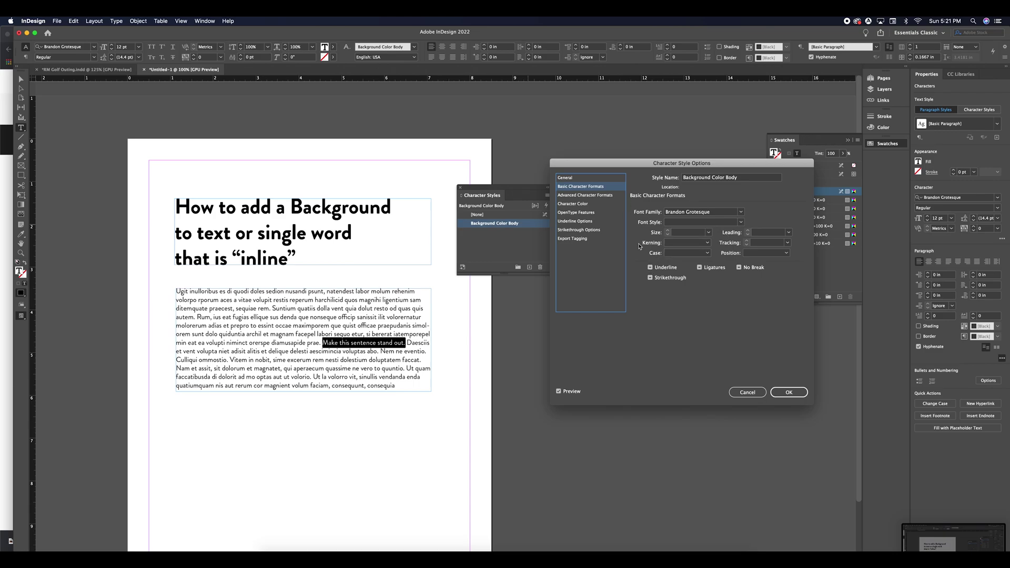
pyautogui.click(650, 268)
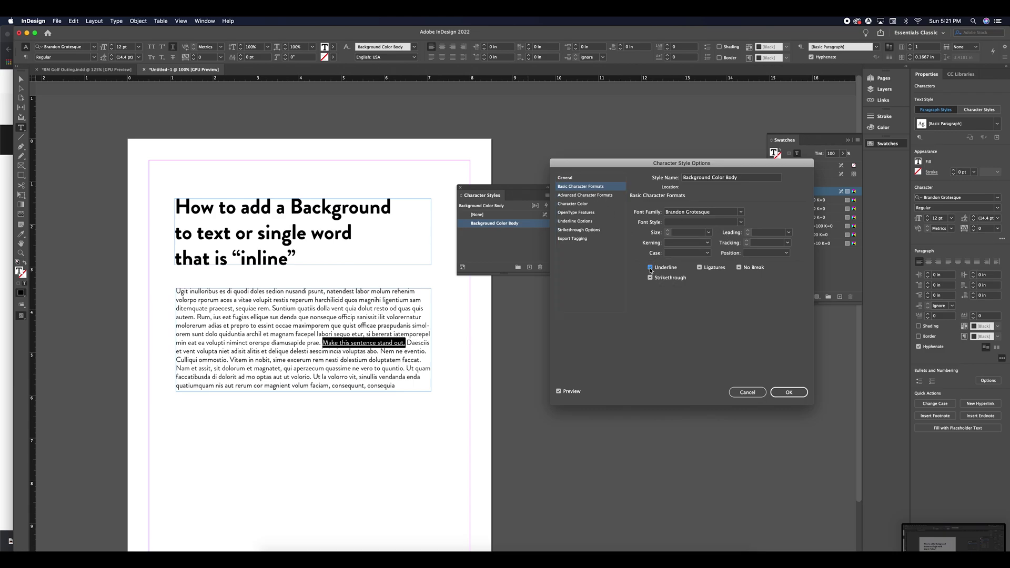
pyautogui.click(587, 222)
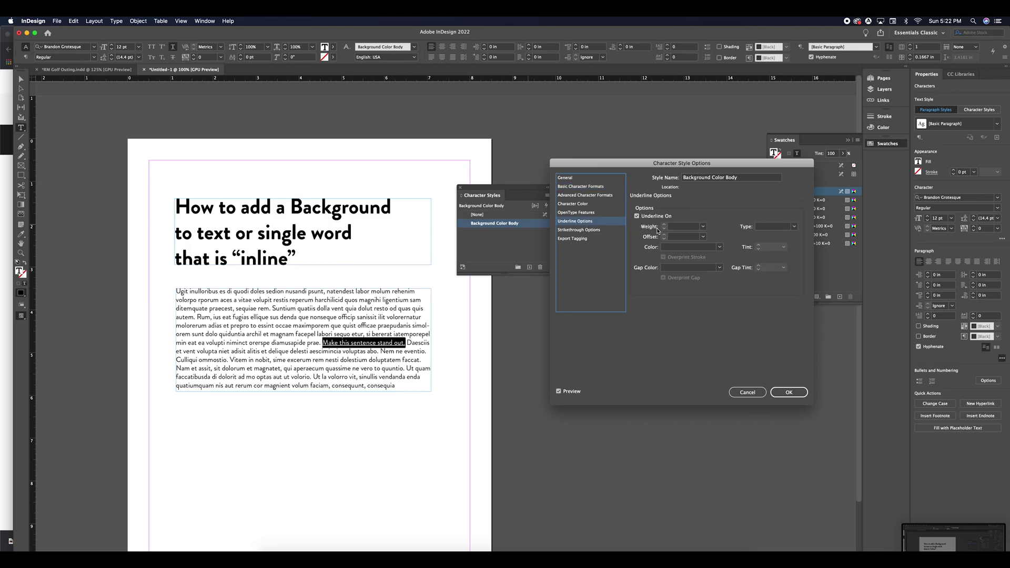
# - Set the underline weight to 14 pt and the offset to -4 pt
pyautogui.click(702, 227)
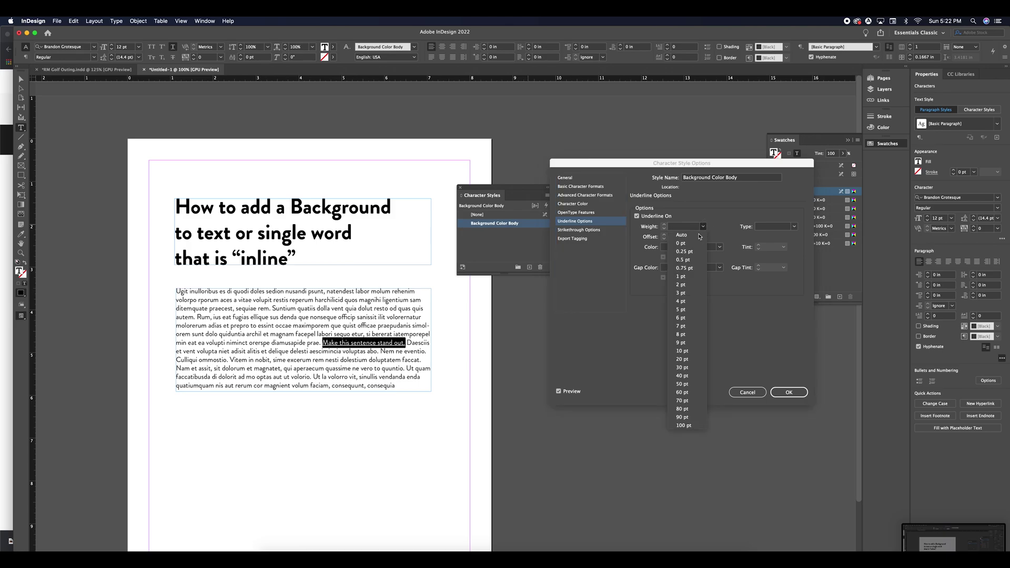
pyautogui.click(689, 360)
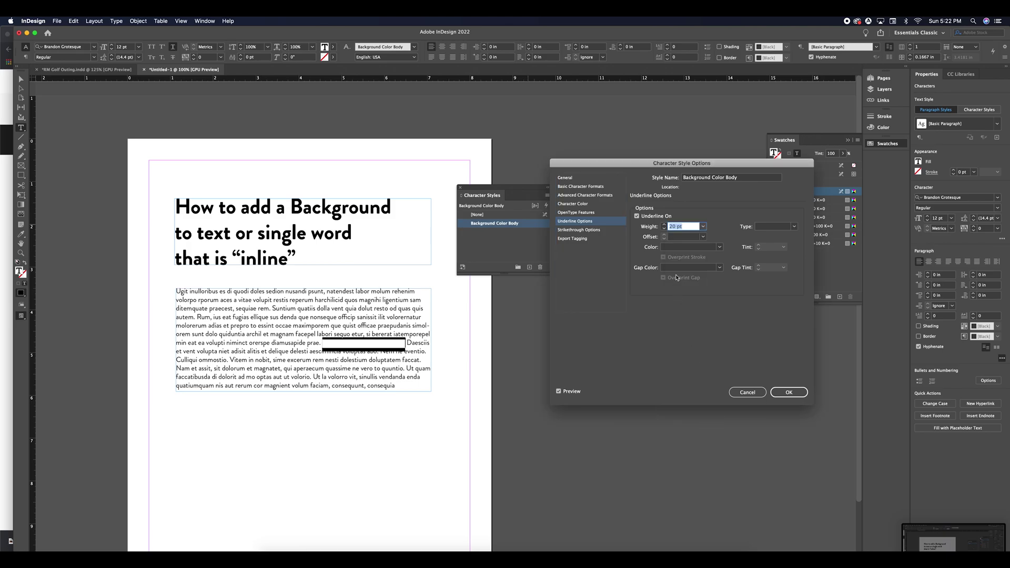
pyautogui.click(664, 228)
pyautogui.click(664, 228)
pyautogui.click(665, 228)
pyautogui.click(665, 229)
pyautogui.click(664, 229)
pyautogui.click(664, 229)
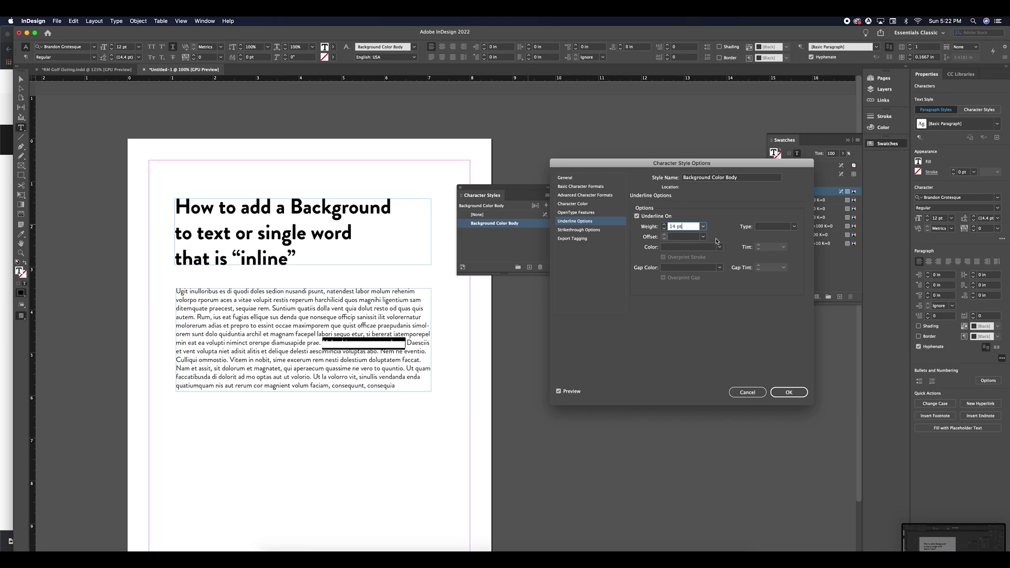
pyautogui.click(703, 237)
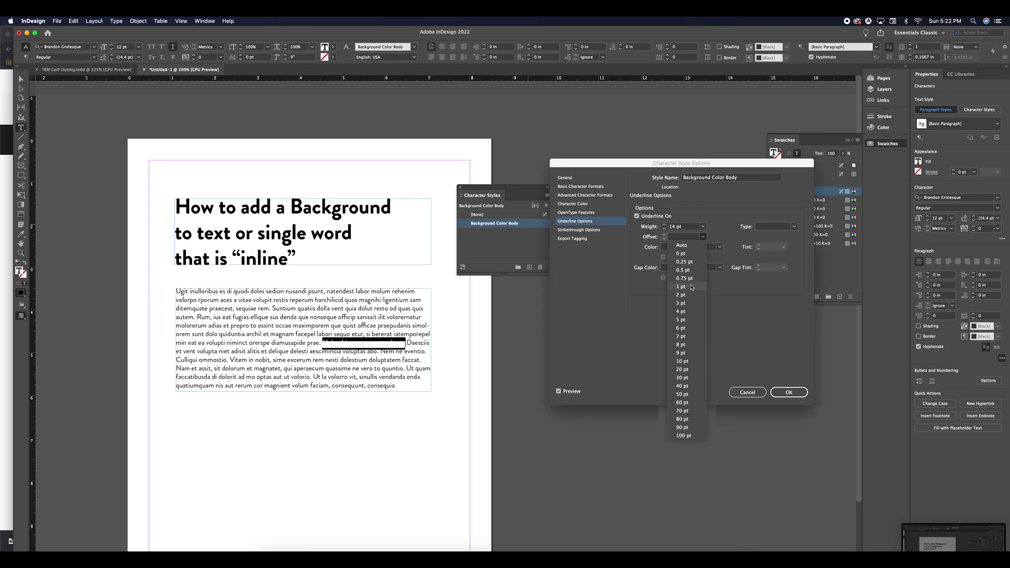
pyautogui.click(683, 245)
pyautogui.click(665, 240)
pyautogui.click(664, 239)
pyautogui.click(664, 239)
pyautogui.click(664, 239)
pyautogui.click(664, 239)
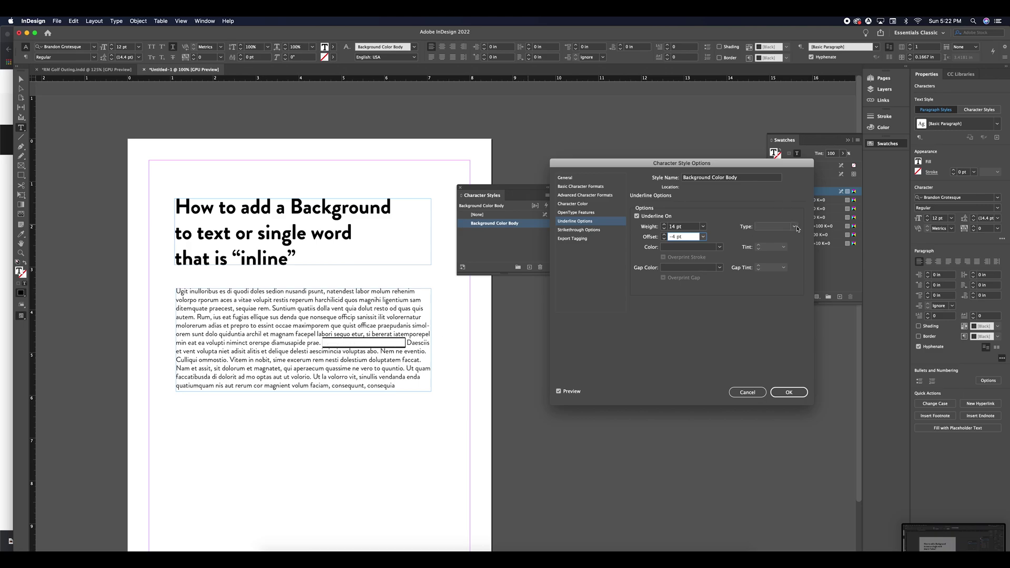
# - Make the underline solid C=0 M=100 Y=0 K=0 magenta at 70% tint and save the style
pyautogui.click(793, 227)
pyautogui.click(783, 236)
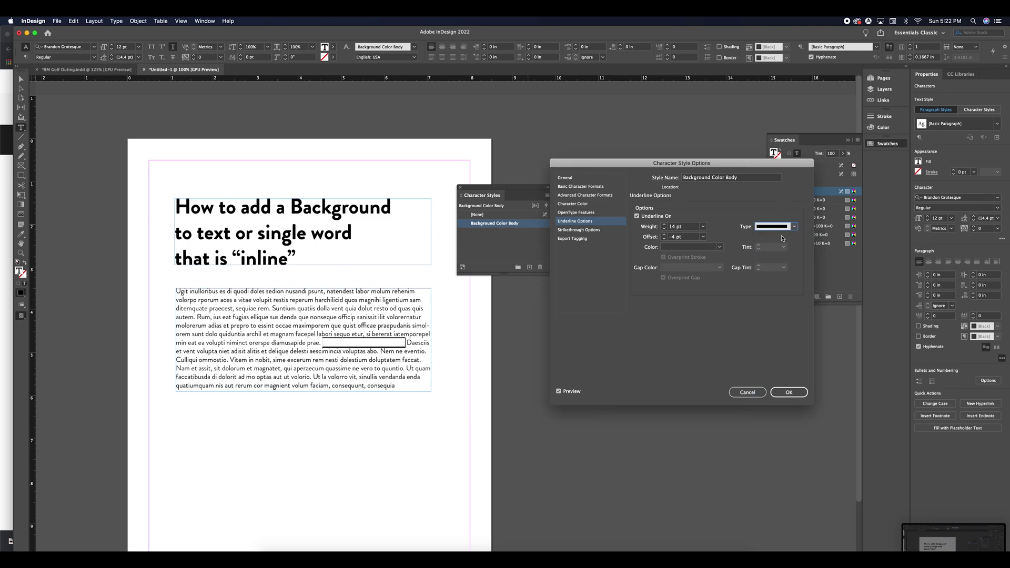
pyautogui.click(720, 248)
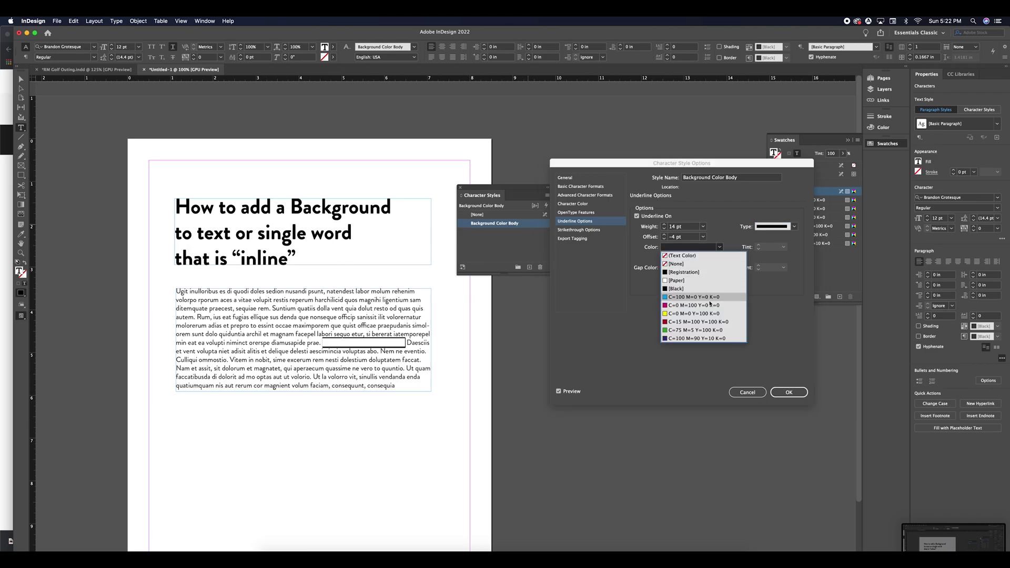
pyautogui.click(705, 305)
pyautogui.click(771, 247)
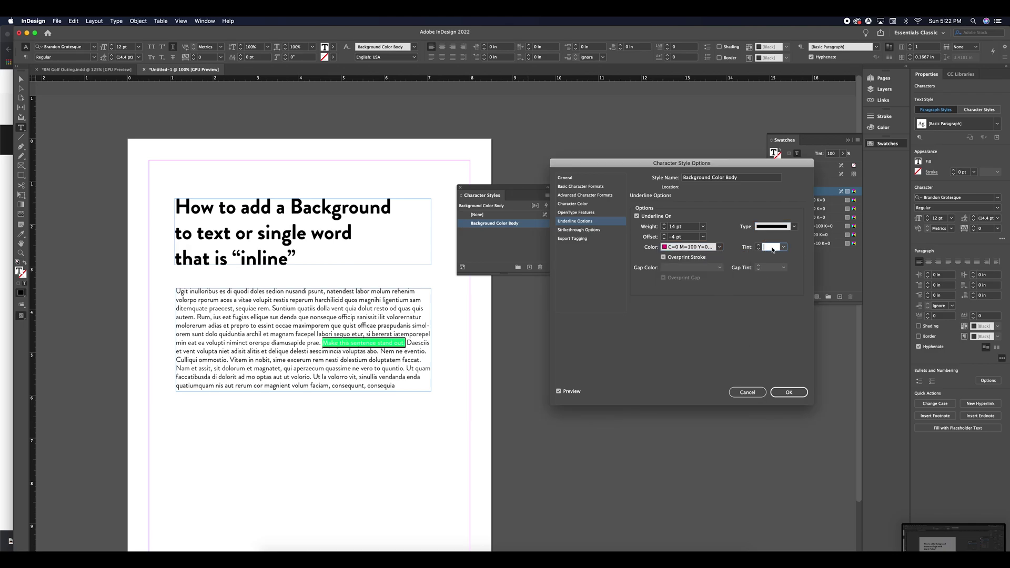
pyautogui.press('Tab')
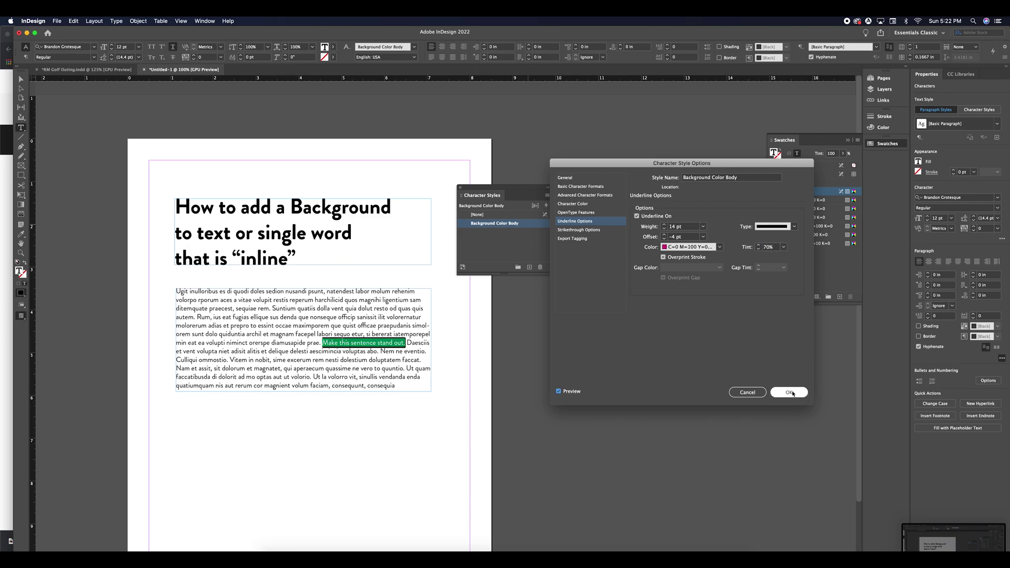
pyautogui.click(791, 393)
# - Apply the Background Color Body highlight to the phrase from 'faccatibusda' to 'volorio'
pyautogui.click(22, 80)
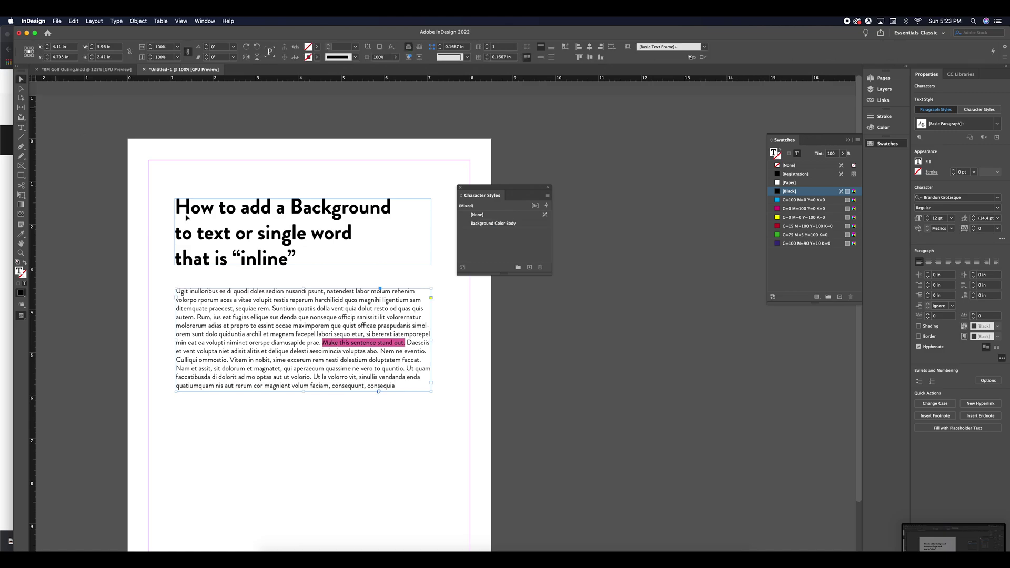
pyautogui.click(134, 169)
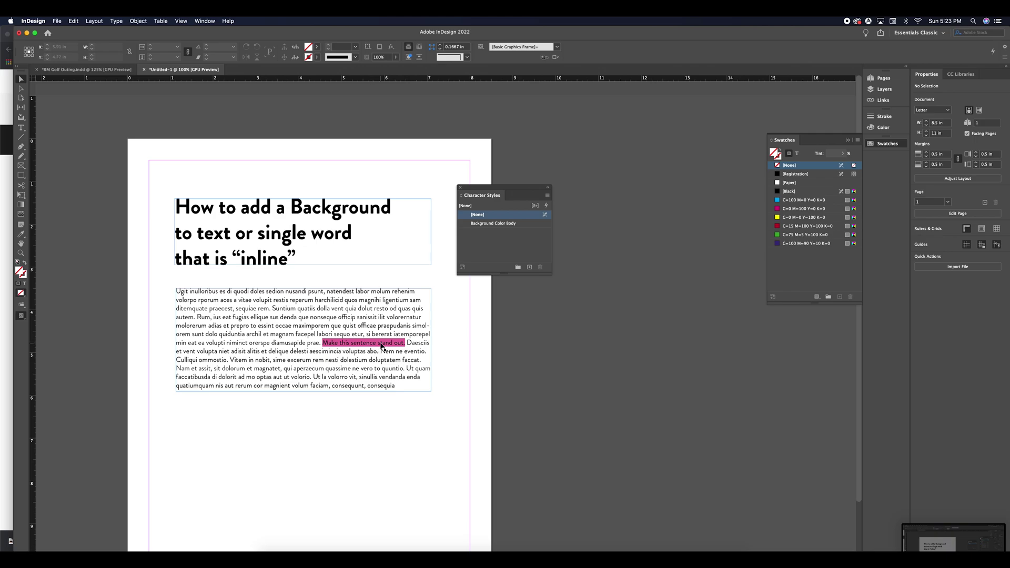
pyautogui.click(381, 345)
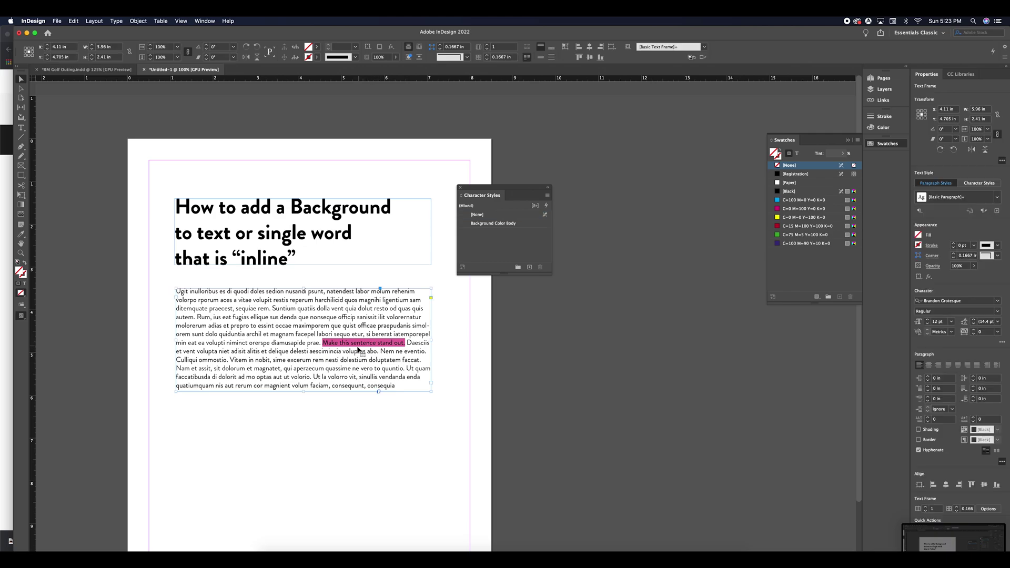
pyautogui.doubleClick(309, 377)
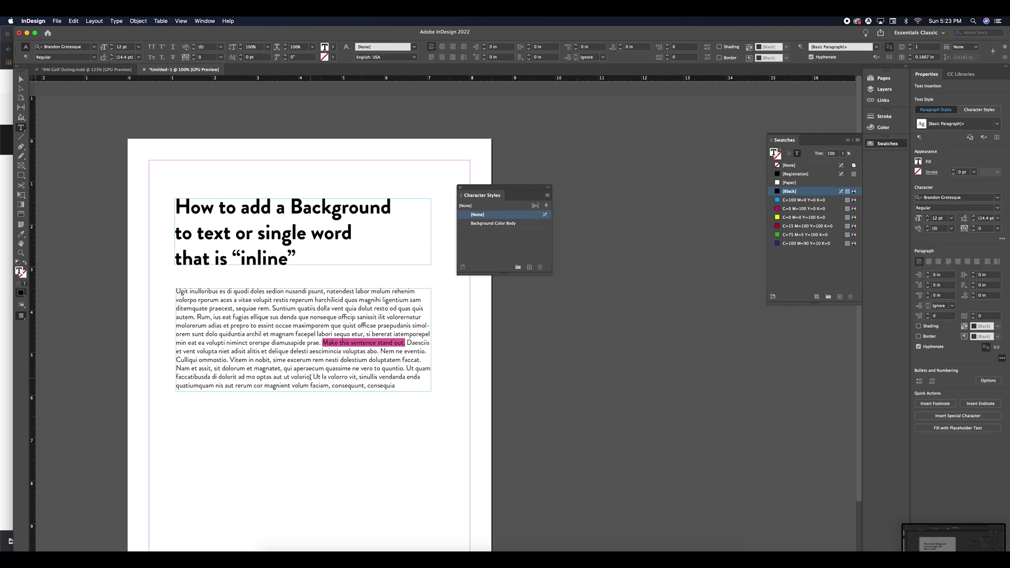
pyautogui.moveTo(308, 377); pyautogui.dragTo(176, 377)
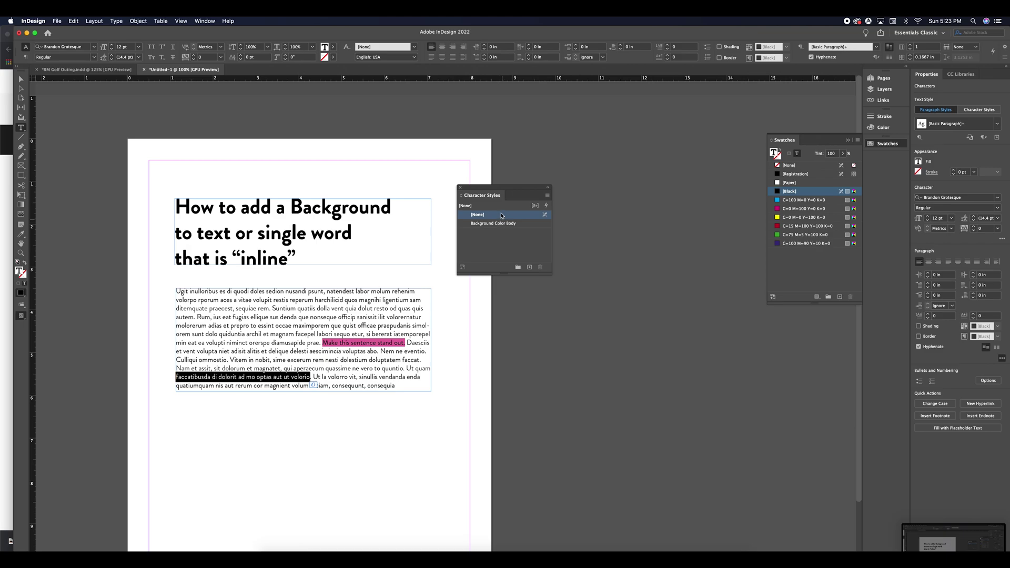
pyautogui.click(494, 223)
pyautogui.click(374, 378)
pyautogui.click(389, 385)
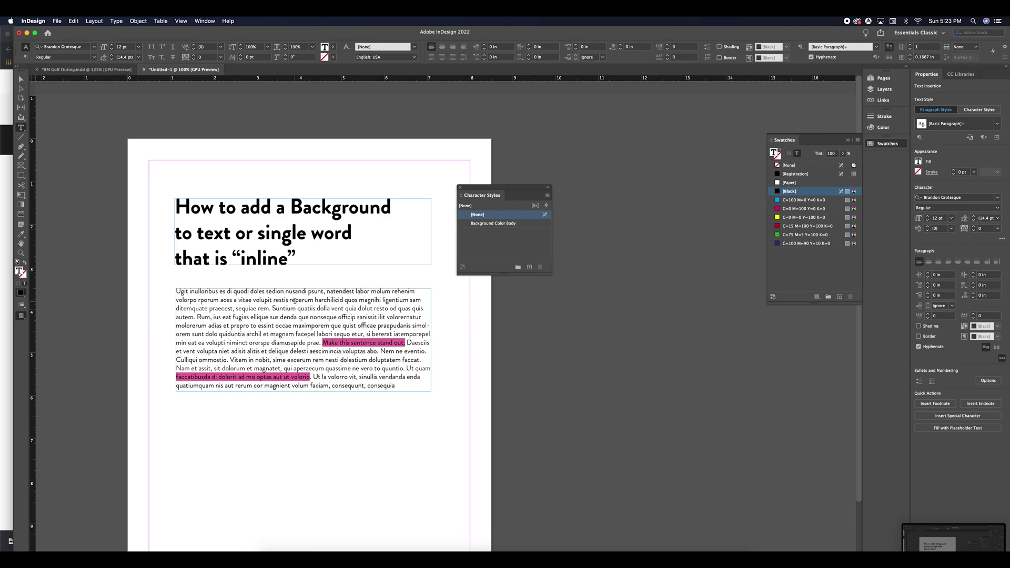
# - Highlight 'volupit restis reperum' with the Background Color Body style
pyautogui.moveTo(313, 300); pyautogui.dragTo(254, 300)
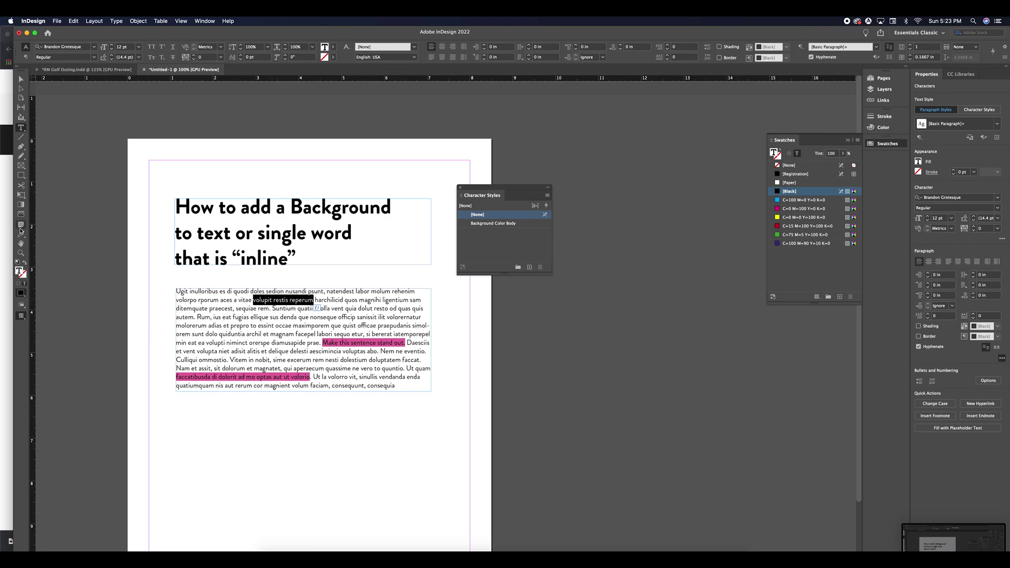
pyautogui.click(22, 234)
pyautogui.click(355, 343)
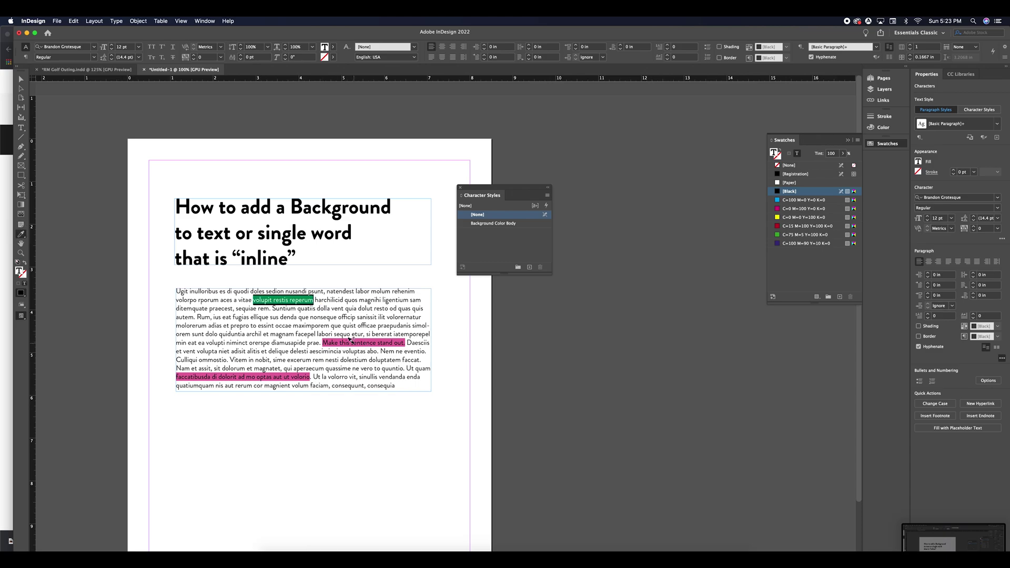
# - Duplicate the body text frame directly below the original
pyautogui.click(21, 79)
pyautogui.click(401, 424)
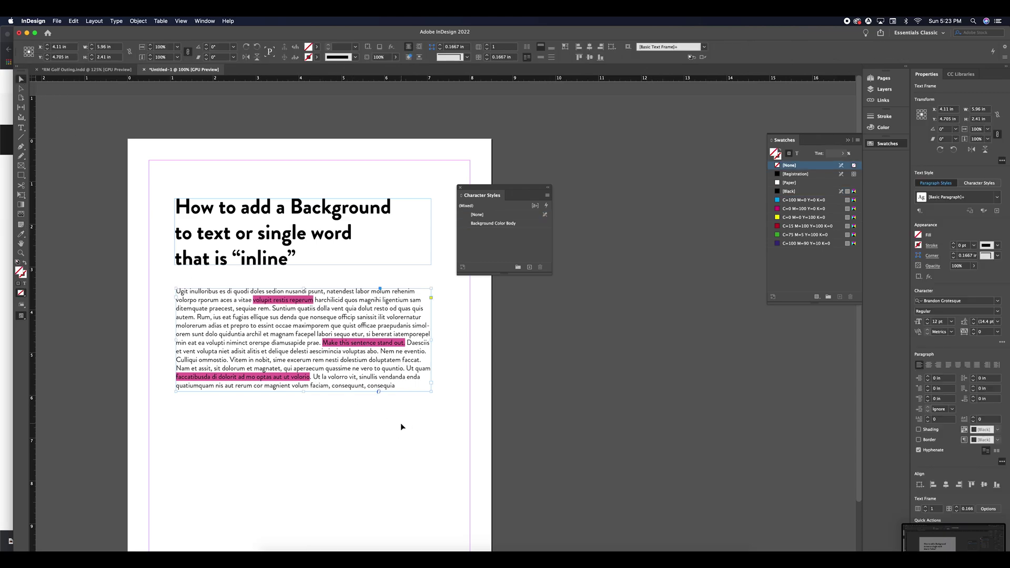
pyautogui.moveTo(361, 318); pyautogui.dragTo(361, 445)
pyautogui.click(441, 408)
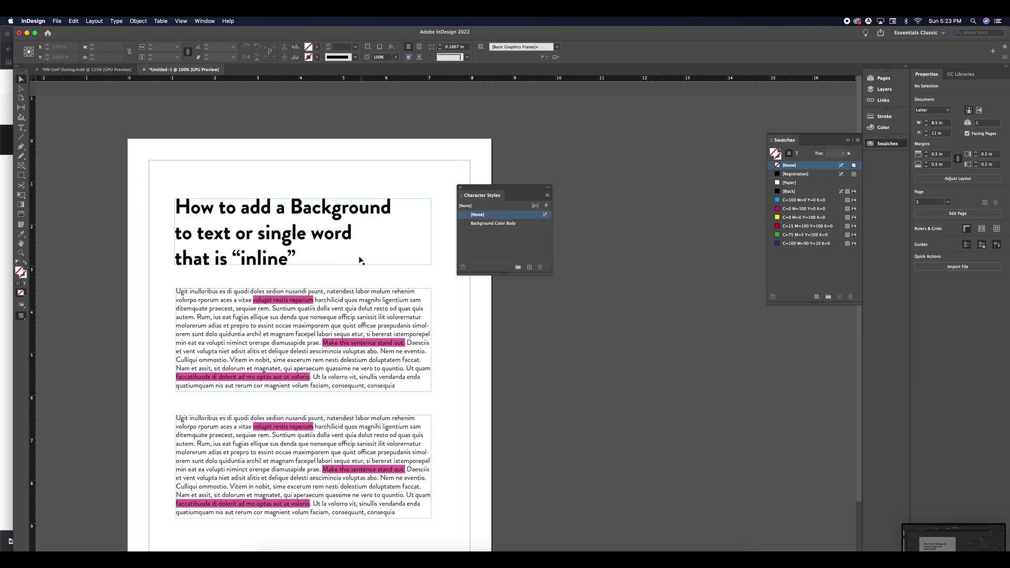
# - Select the word 'Background' in the headline, then leave text editing
pyautogui.press('t')
pyautogui.click(333, 207)
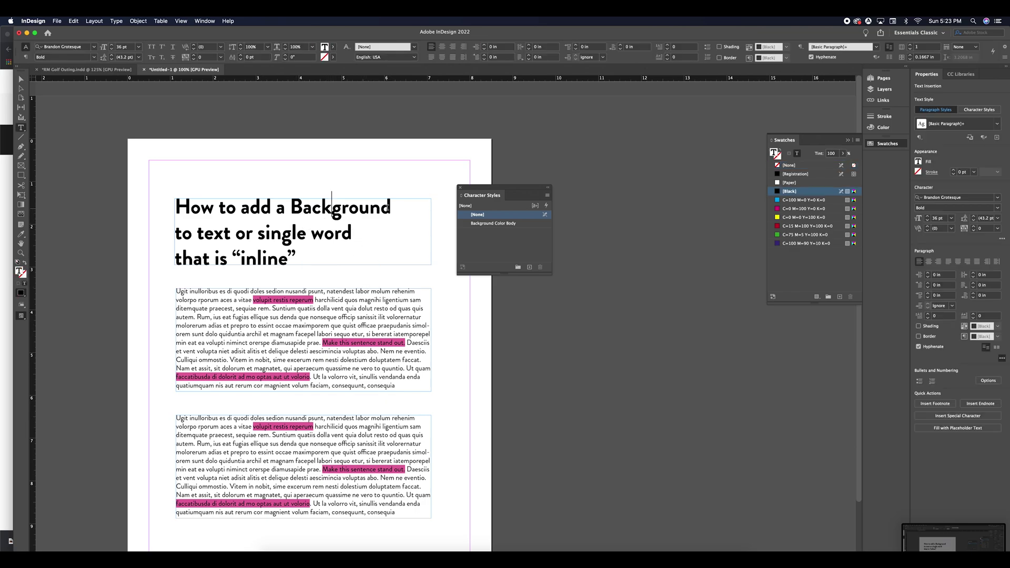
pyautogui.moveTo(392, 207); pyautogui.dragTo(293, 206)
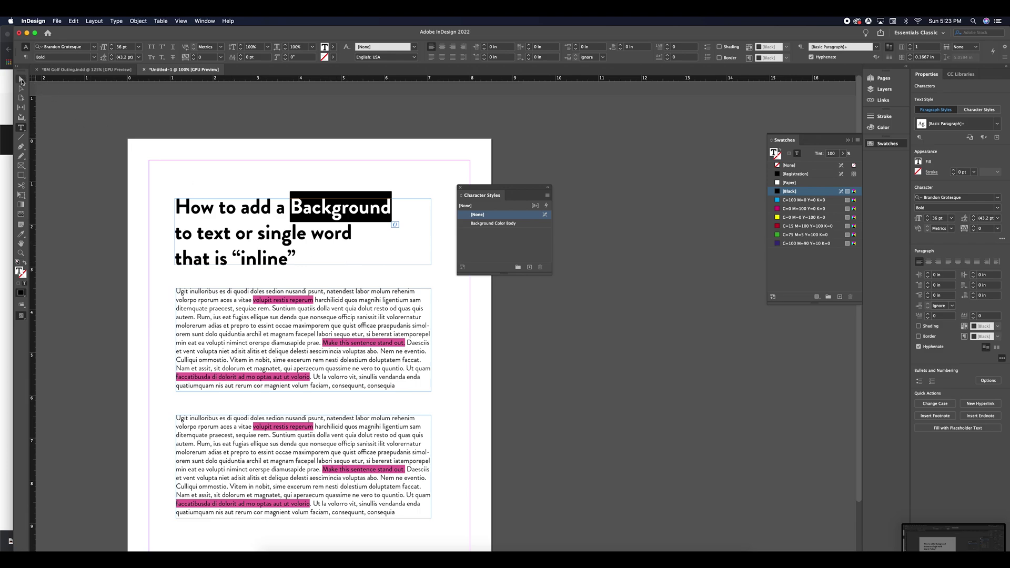
pyautogui.click(22, 81)
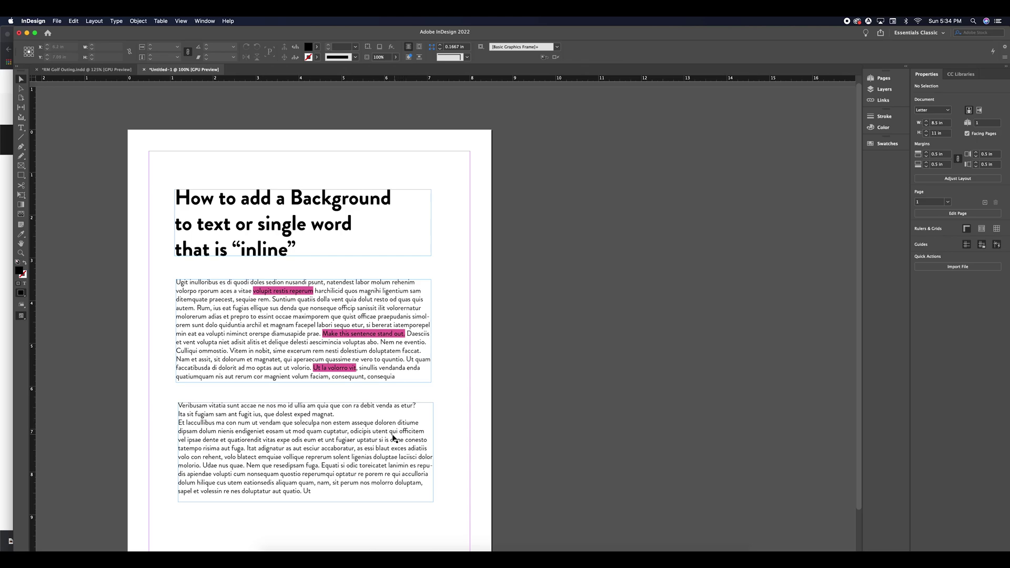
# - Select the lower frame's third line and add a new Character Style 1
pyautogui.doubleClick(394, 437)
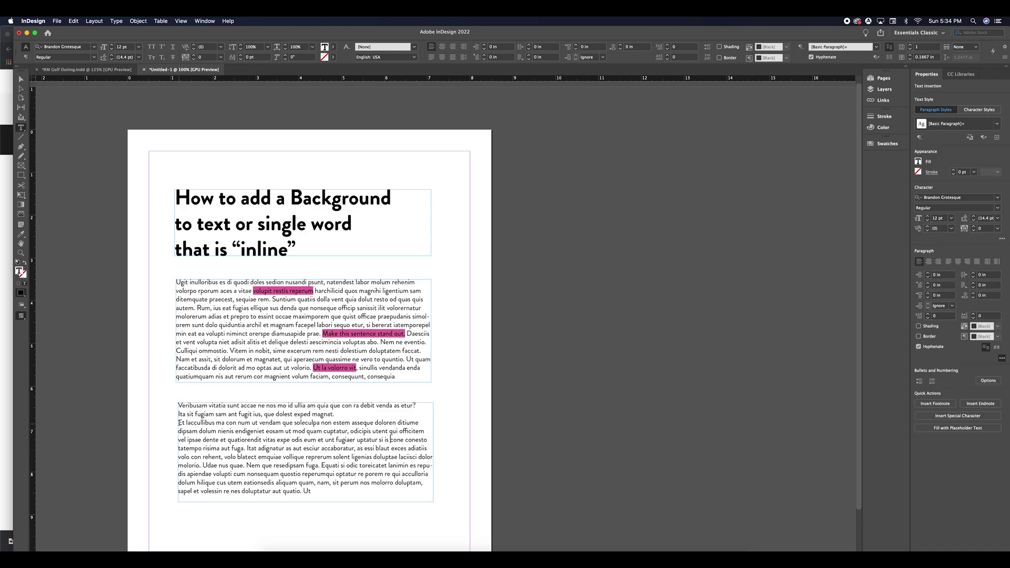
pyautogui.moveTo(178, 422); pyautogui.dragTo(419, 423)
pyautogui.click(116, 21)
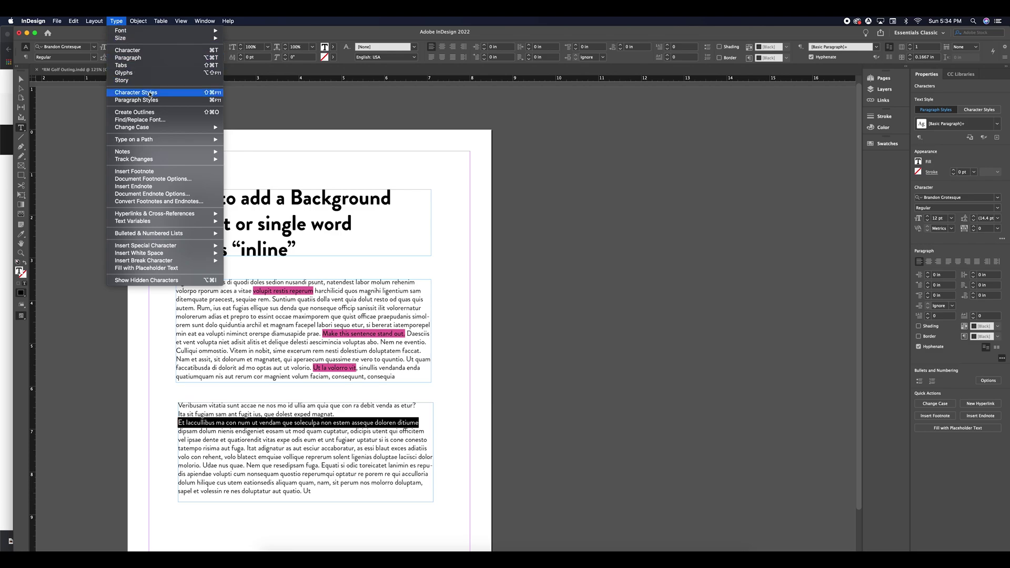
pyautogui.click(152, 96)
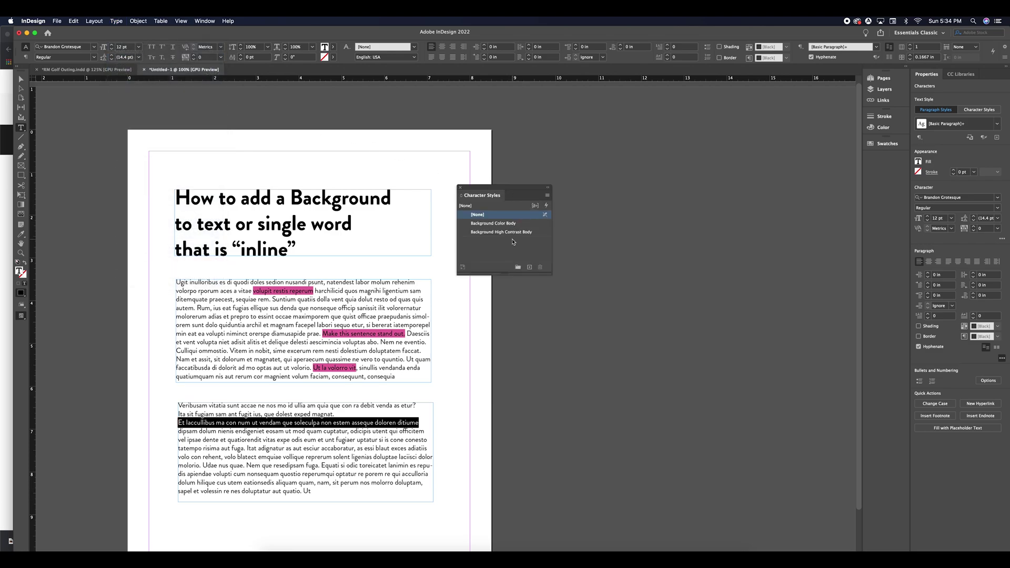
pyautogui.click(529, 267)
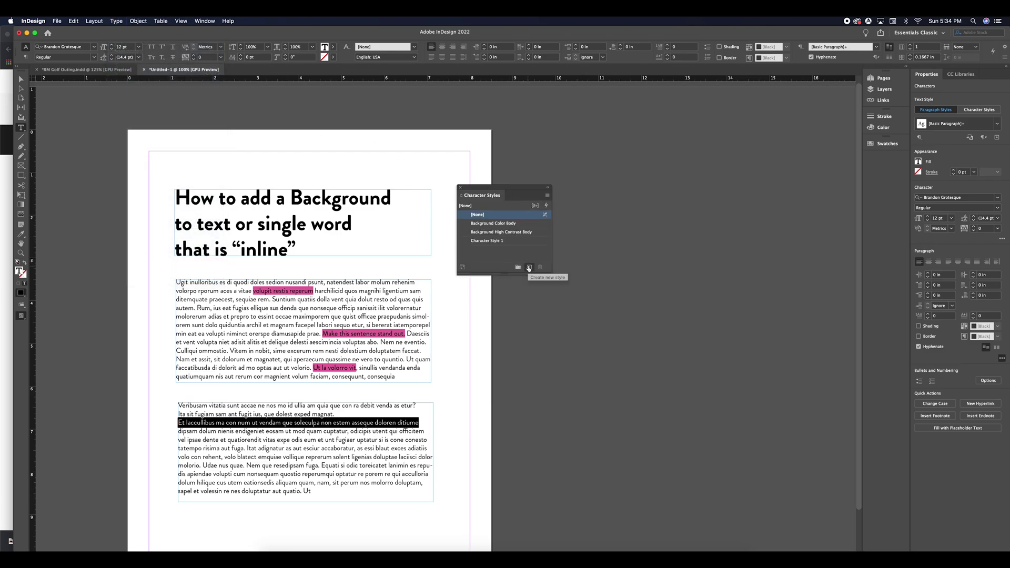
# - Rename the new style 'Background Dark Body' and turn on Underline
pyautogui.doubleClick(524, 241)
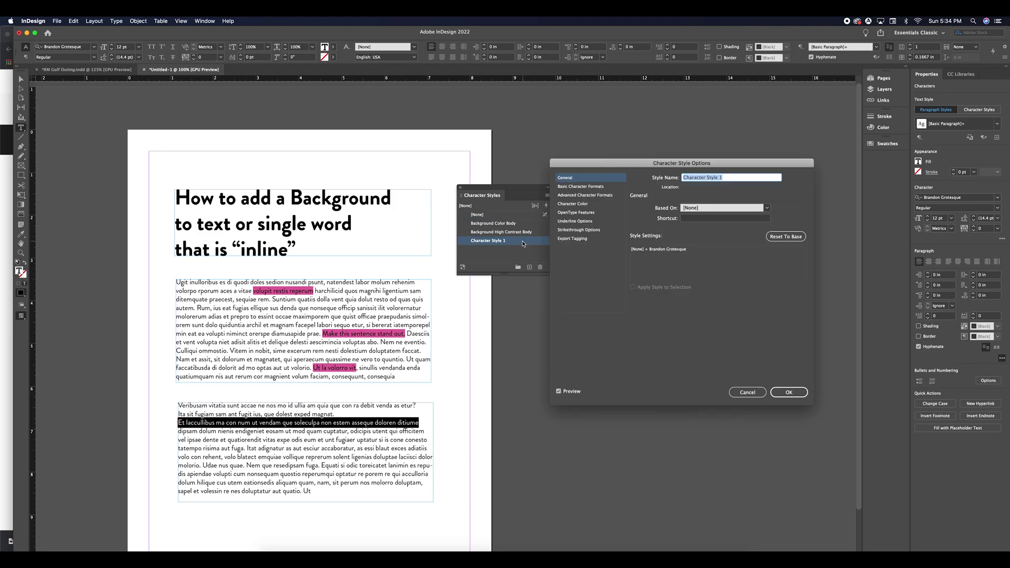
pyautogui.write('Background Dark Bo')
pyautogui.write('dy')
pyautogui.click(577, 187)
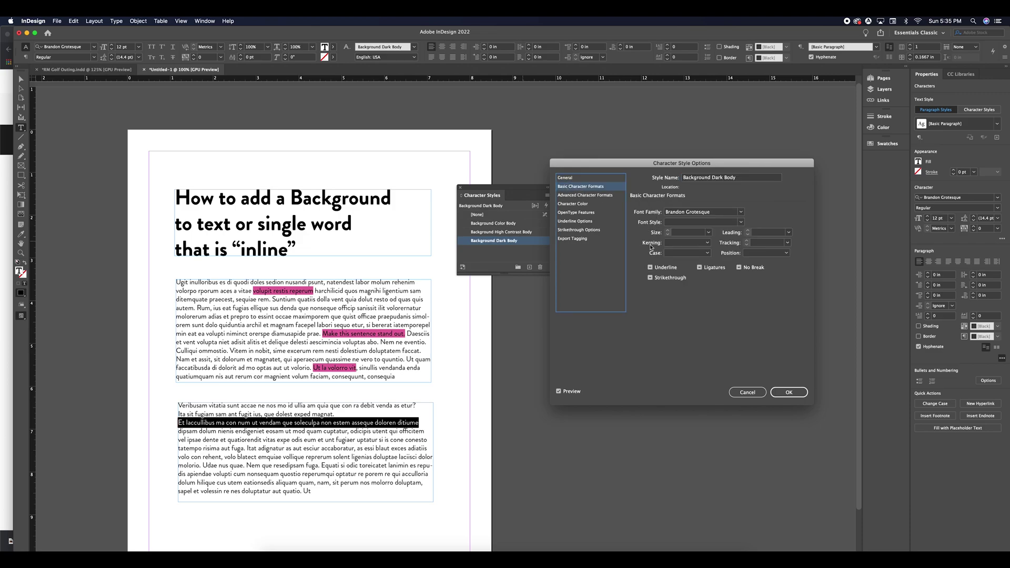
pyautogui.click(650, 267)
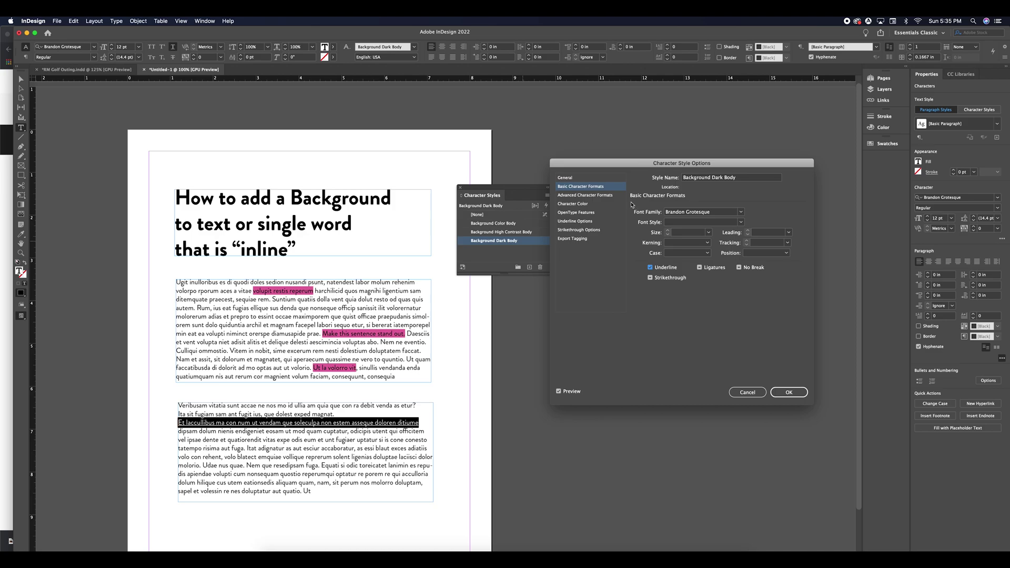
# - Set the underline to 14 pt weight, -4 pt offset, and a solid line
pyautogui.click(584, 221)
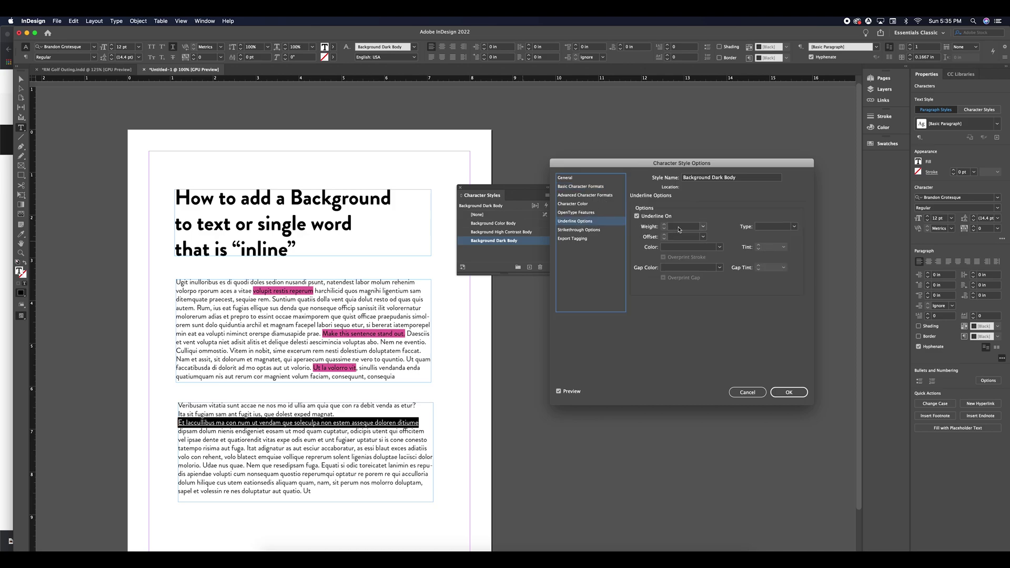
pyautogui.click(679, 227)
pyautogui.write('14pt')
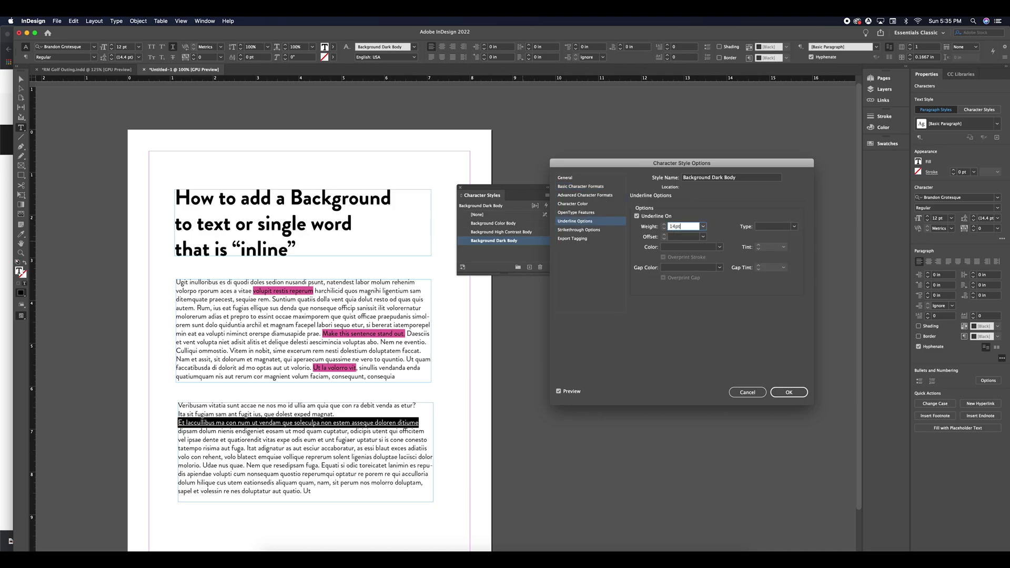
pyautogui.press('Tab')
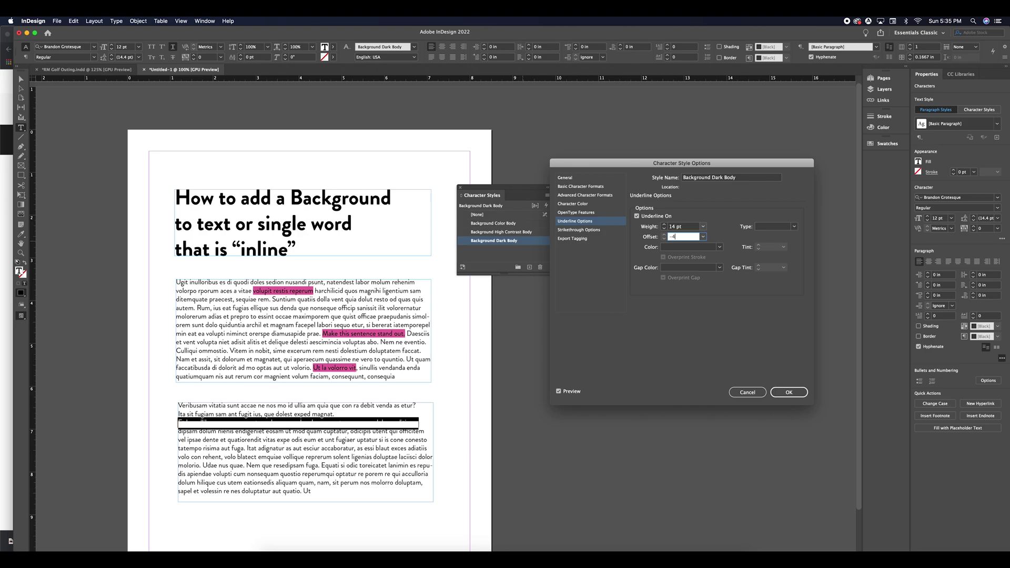
pyautogui.write('-4p')
pyautogui.press('Tab')
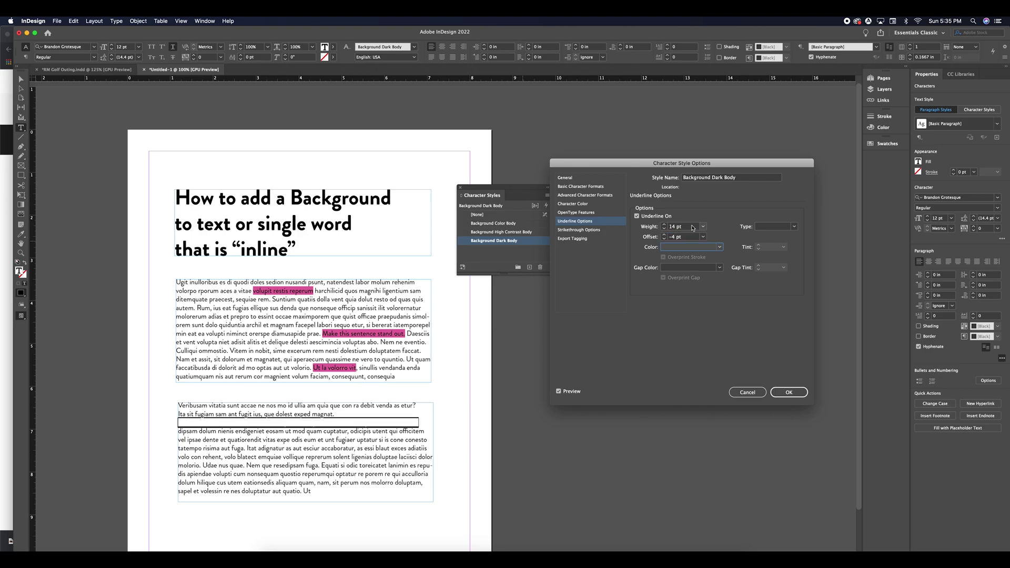
pyautogui.press('Tab')
pyautogui.press('Down')
pyautogui.press('Return')
# - Colour the underline C=100 M=90 Y=10 K=0 at 90% tint and save the style
pyautogui.click(719, 247)
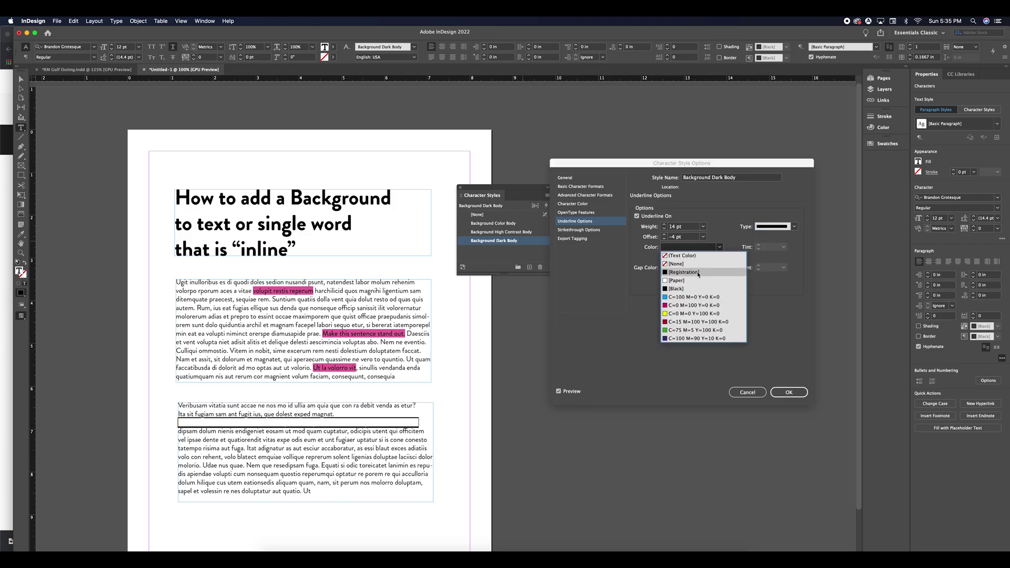
pyautogui.click(687, 338)
pyautogui.doubleClick(769, 246)
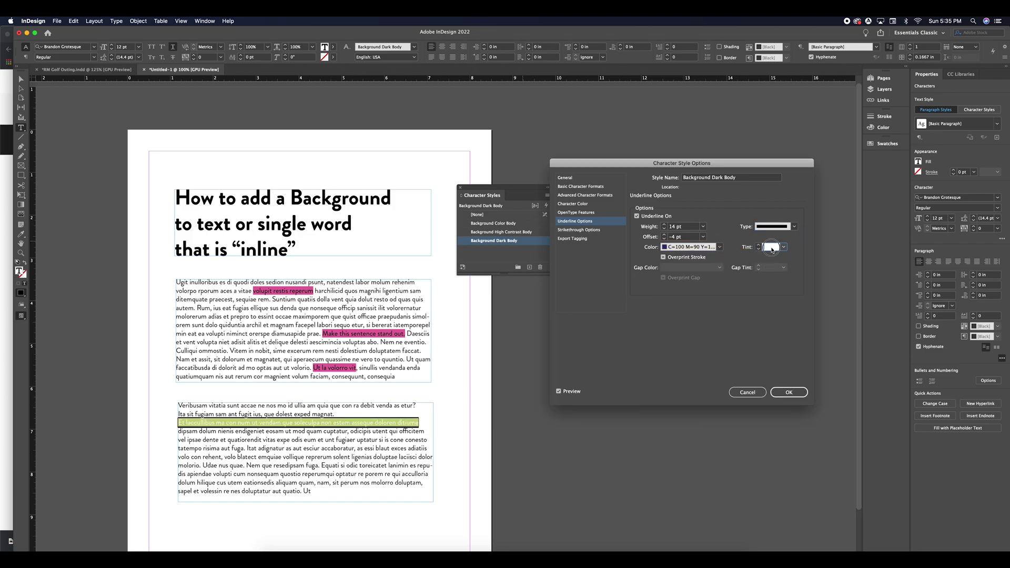
pyautogui.write('90')
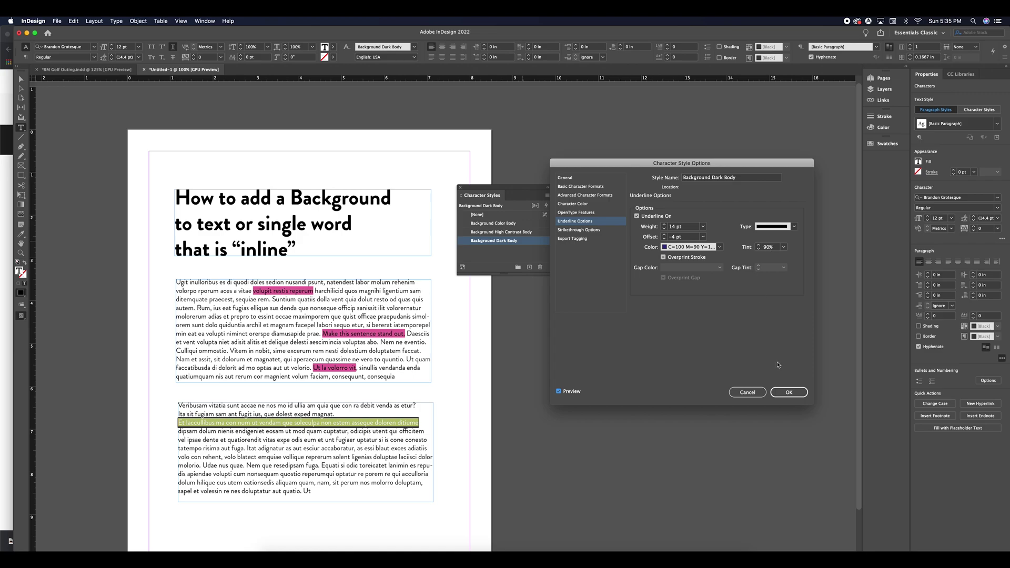
pyautogui.click(789, 392)
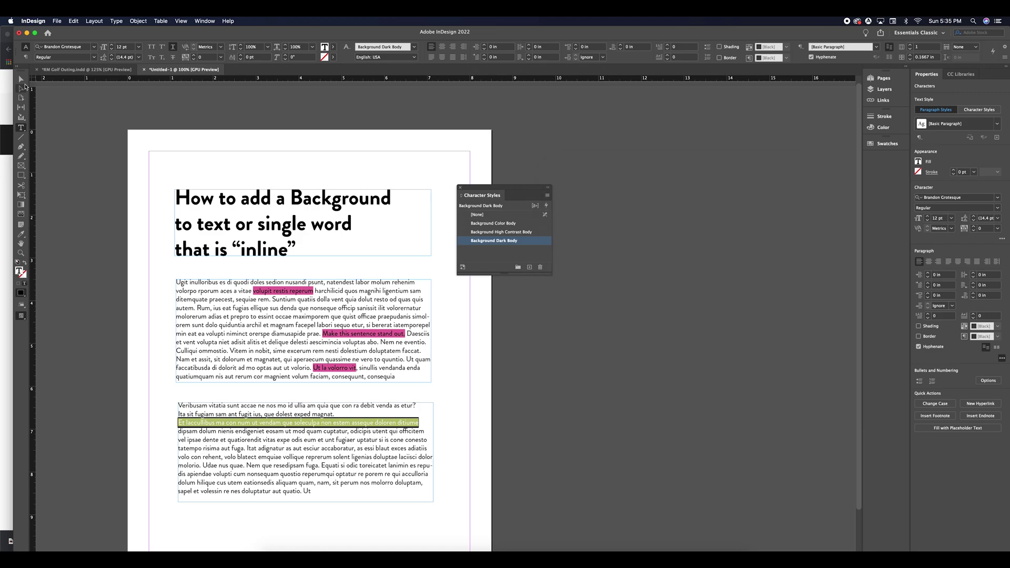
pyautogui.press('Escape')
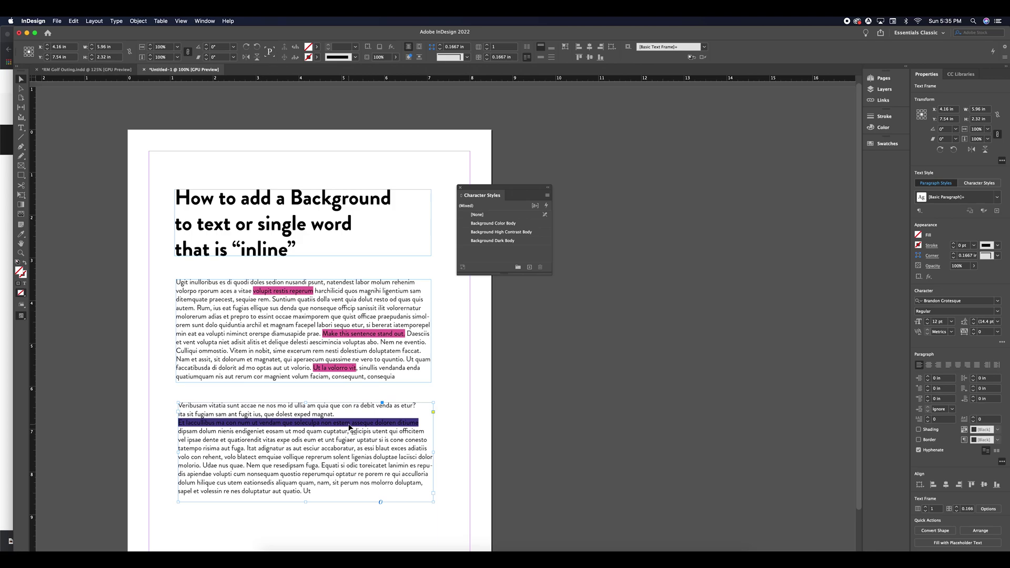
# - Select the 'Et lacculibus…' line in the lower frame and reopen the Background Dark Body options
pyautogui.tripleClick(349, 426)
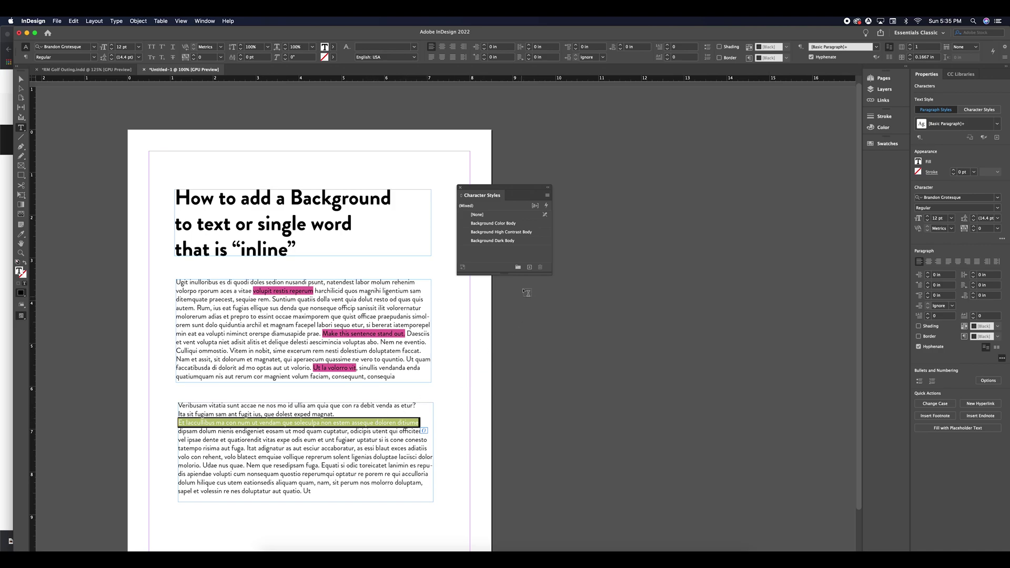
pyautogui.doubleClick(533, 243)
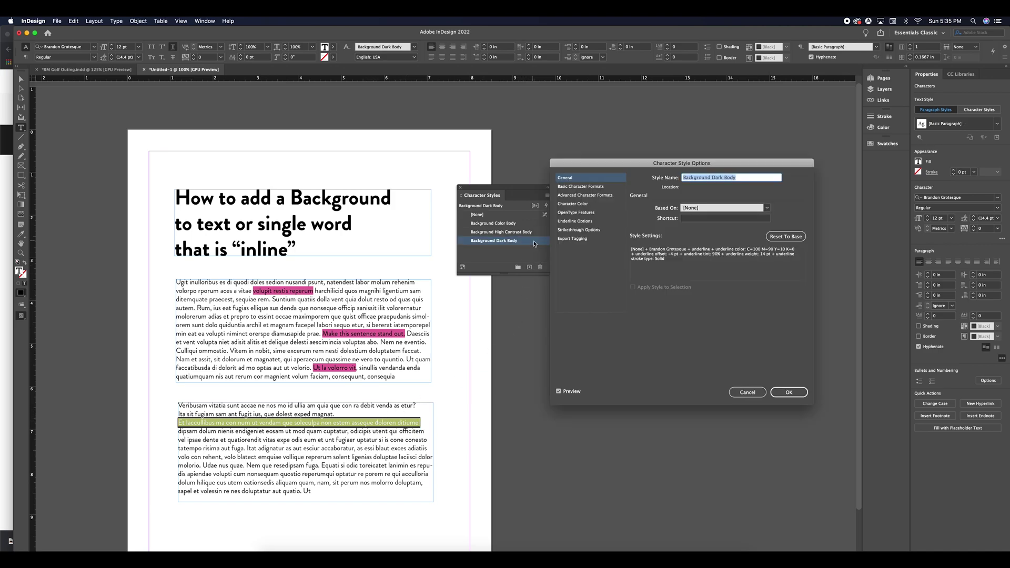
# - Set the Background Dark Body character colour to [Paper] and deselect to view the result
pyautogui.click(585, 205)
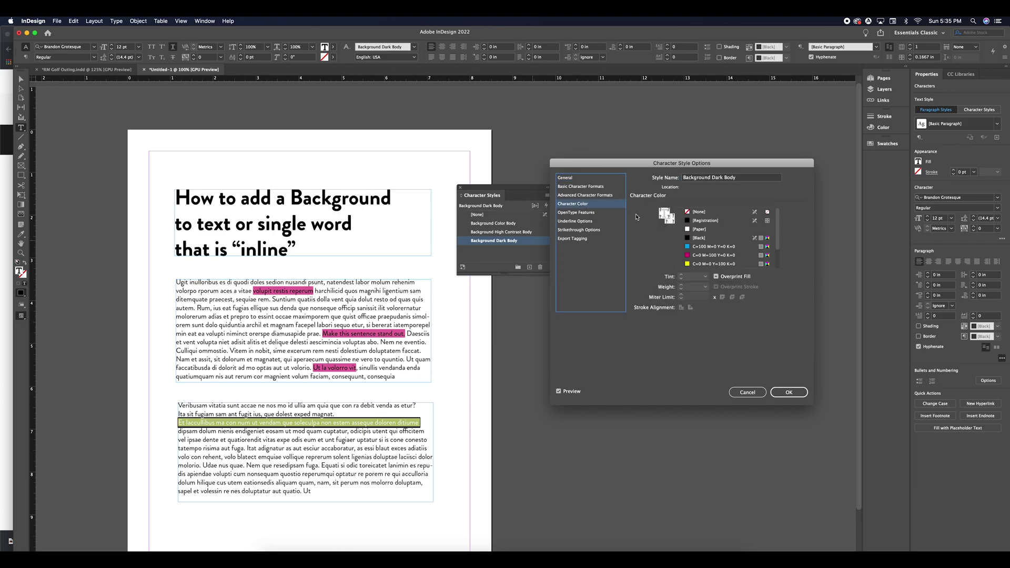
pyautogui.click(700, 230)
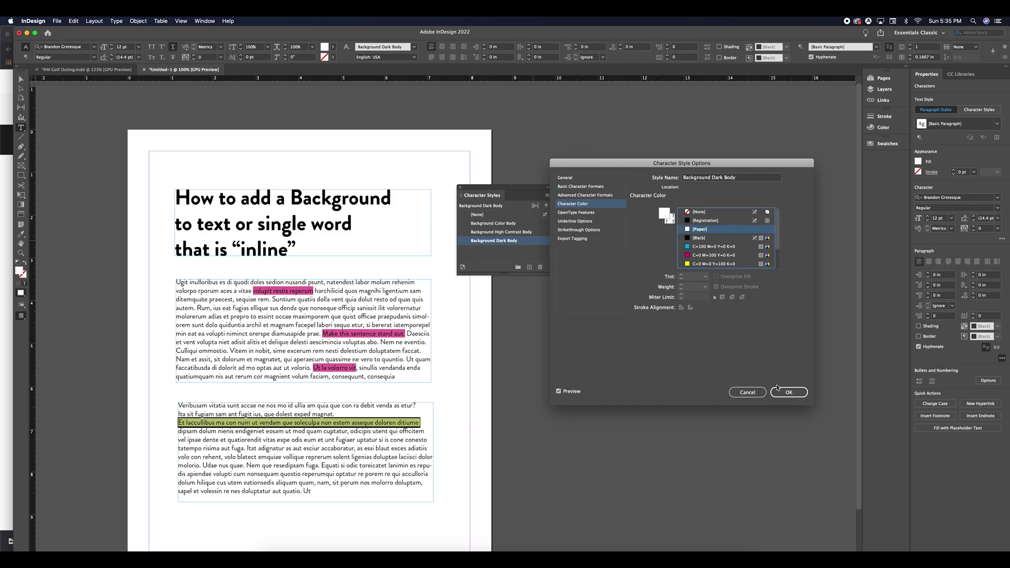
pyautogui.click(788, 393)
pyautogui.click(20, 78)
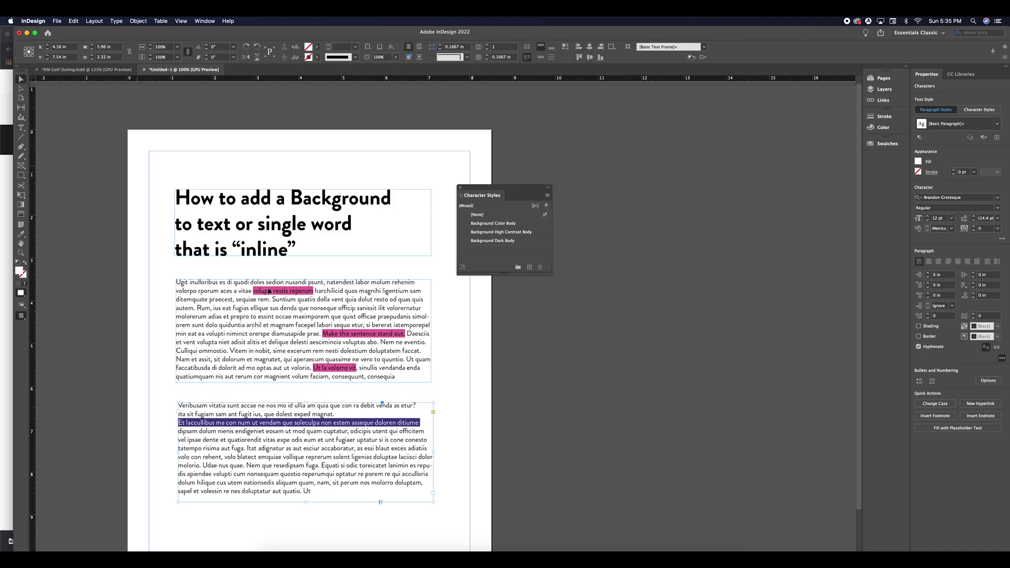
pyautogui.click(449, 419)
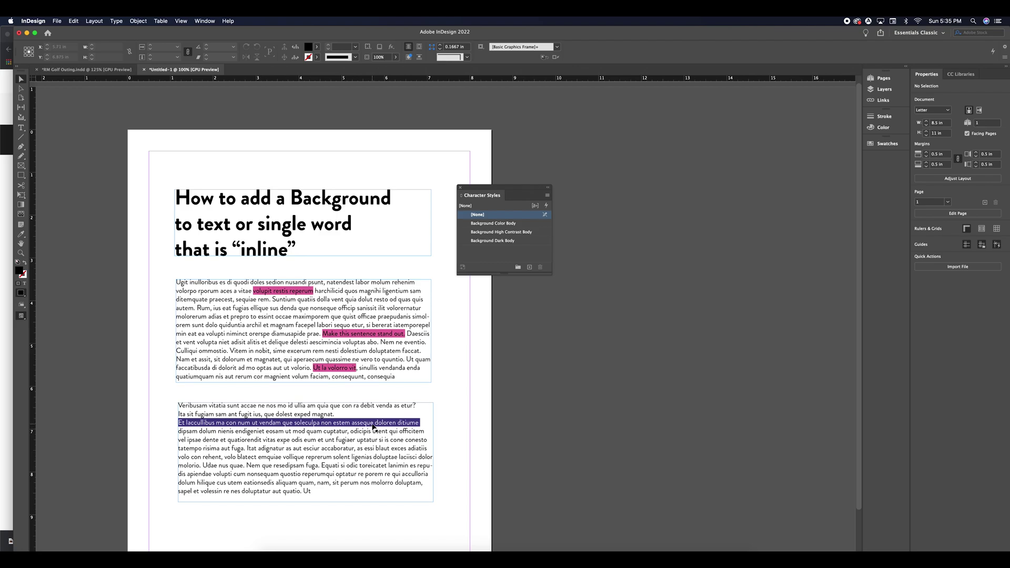
# - Use the Eyedropper to give 'ligenias doluptae laciisci dolor' the navy highlight with white text
pyautogui.doubleClick(357, 459)
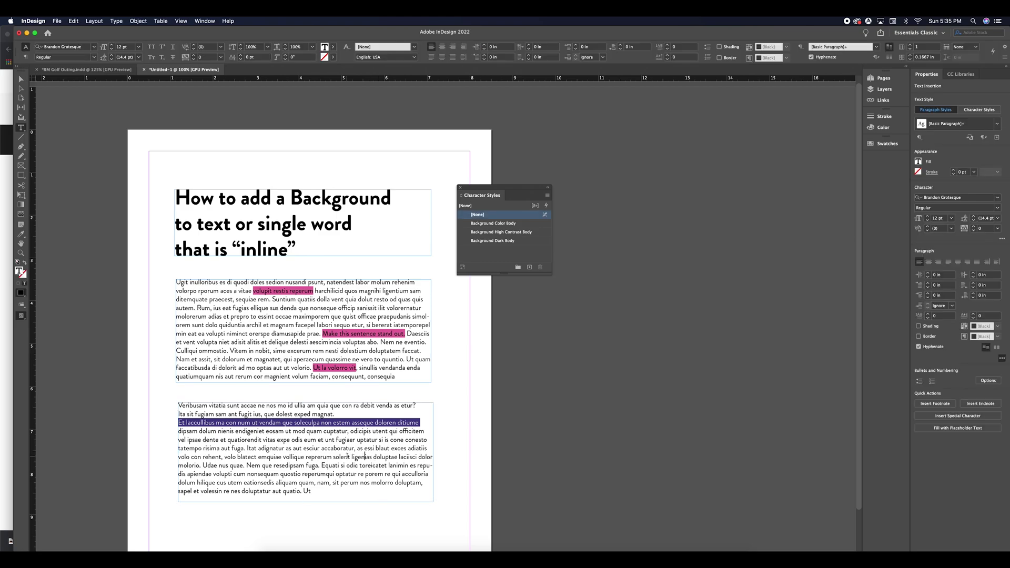
pyautogui.moveTo(352, 457); pyautogui.dragTo(432, 459)
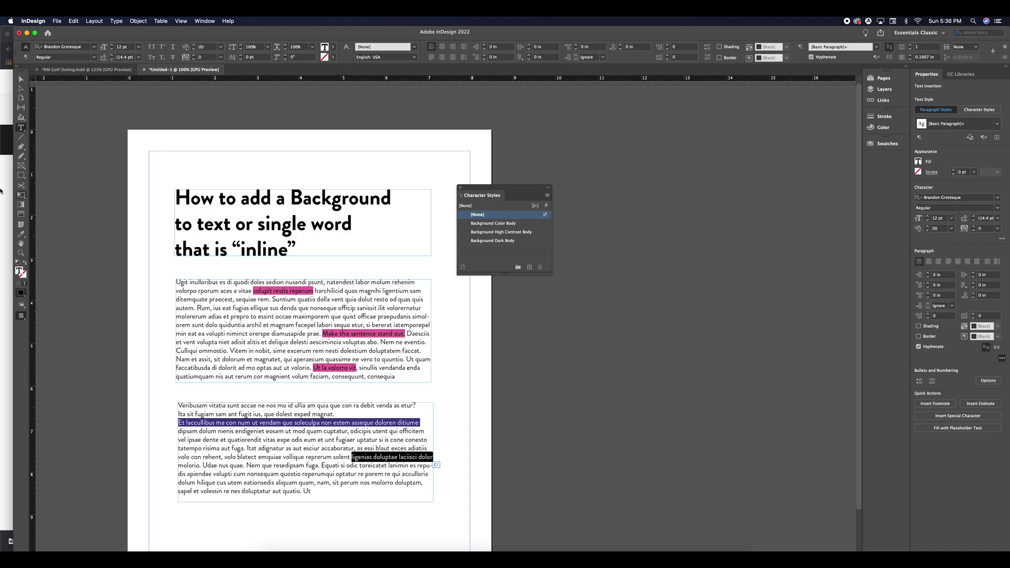
pyautogui.click(21, 234)
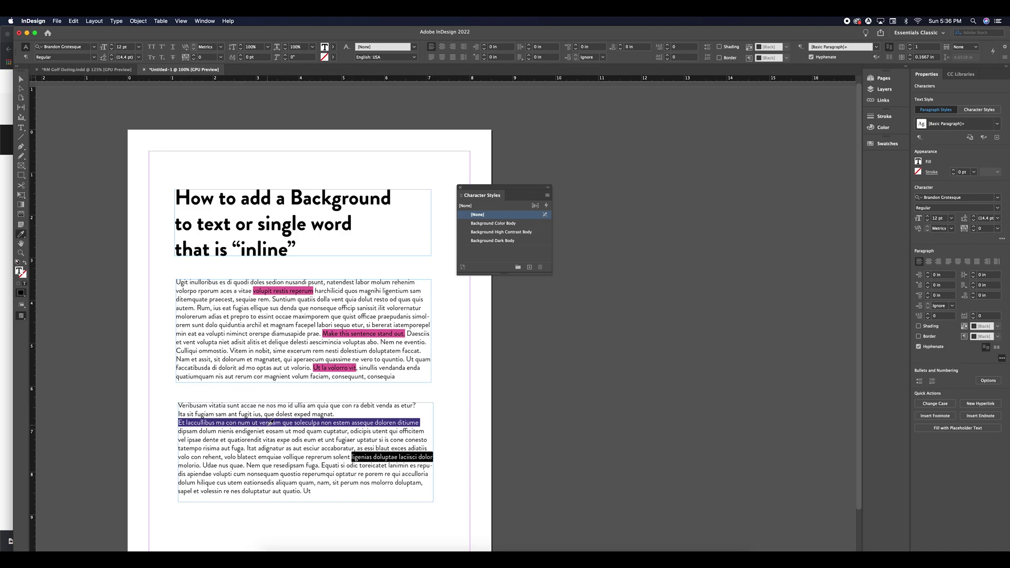
pyautogui.click(264, 422)
pyautogui.click(21, 78)
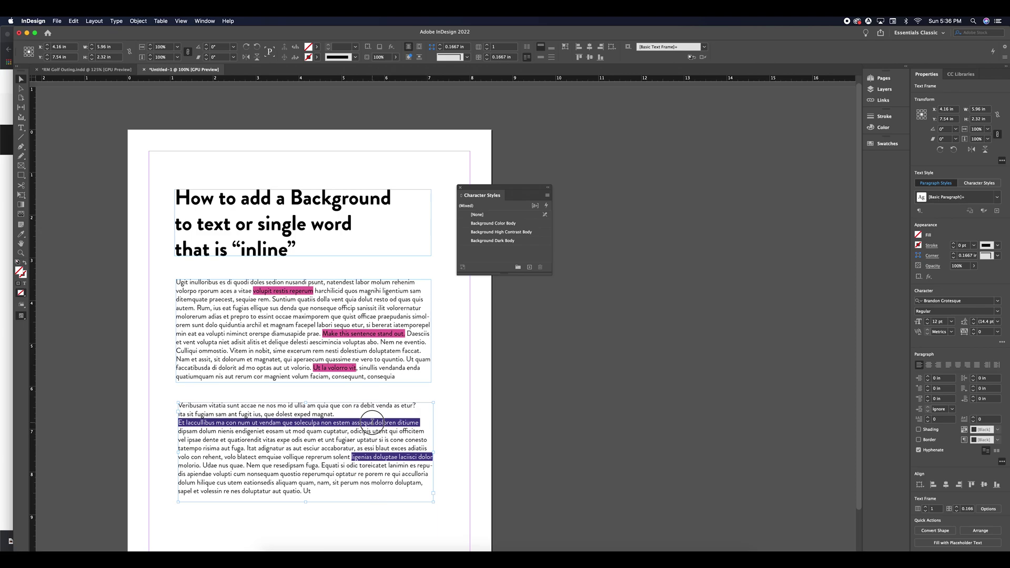
pyautogui.doubleClick(374, 423)
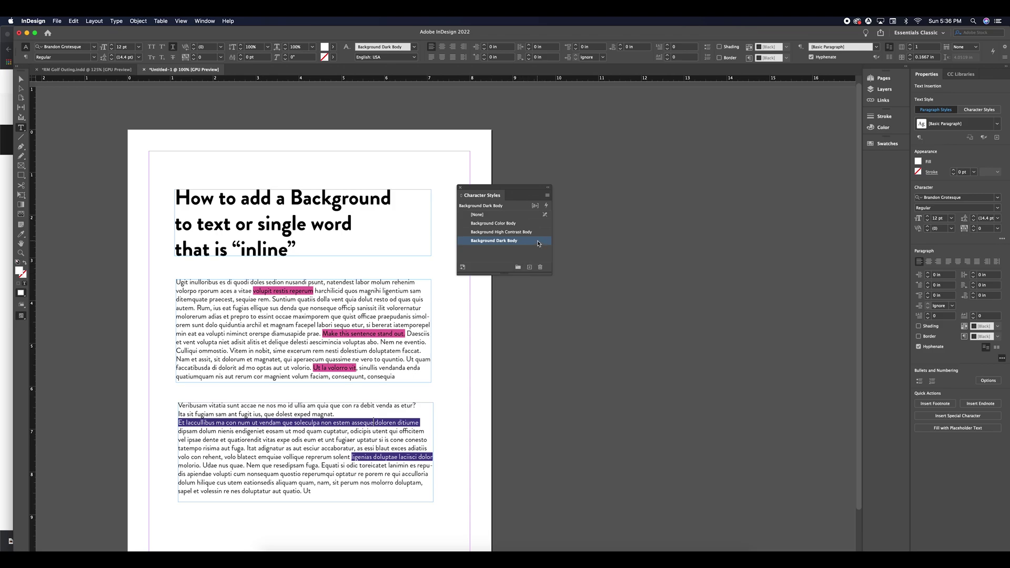
# - Change the Background Dark Body underline colour to red C=15 M=100 Y=100 K=0
pyautogui.doubleClick(538, 241)
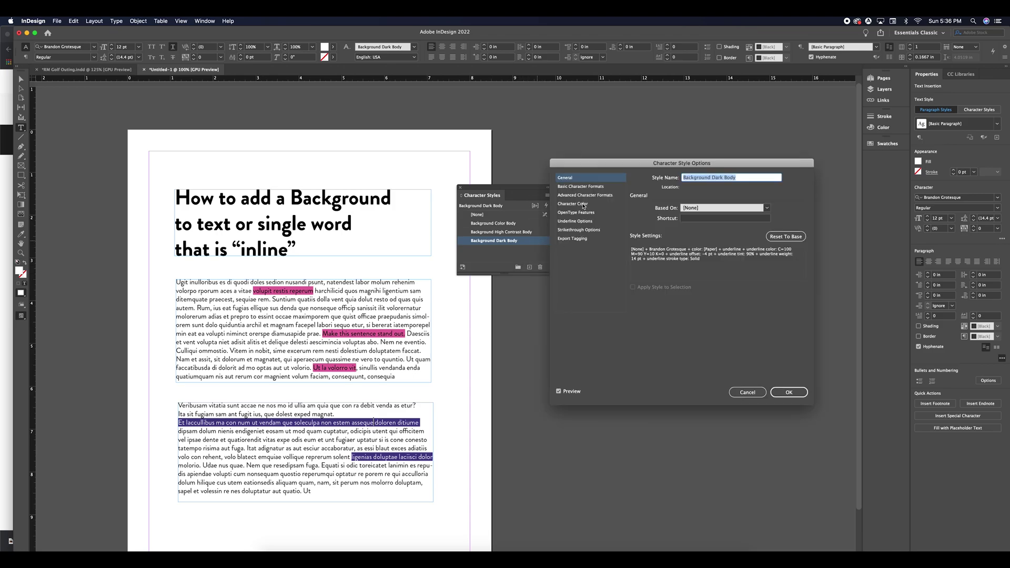
pyautogui.click(579, 221)
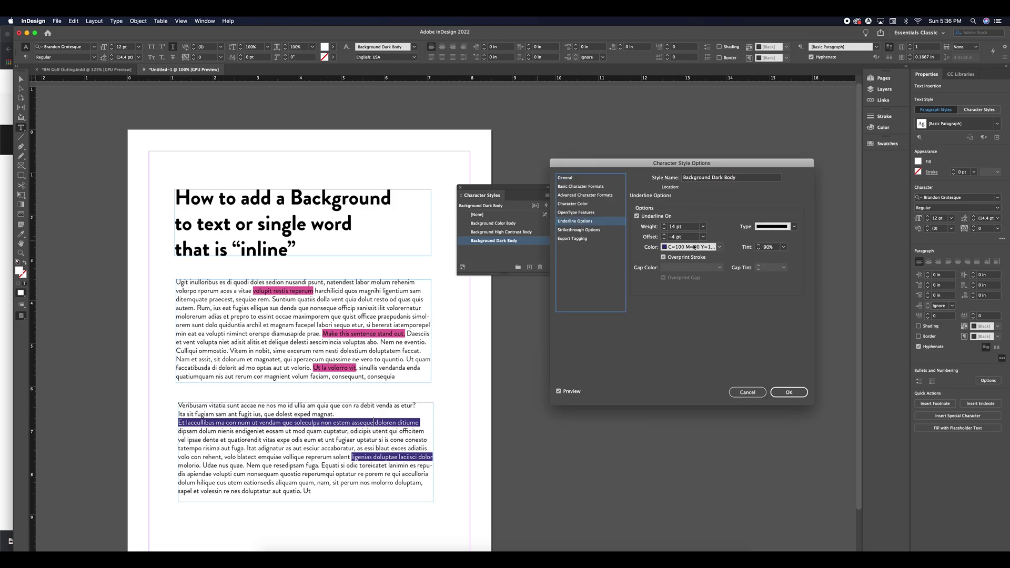
pyautogui.click(719, 247)
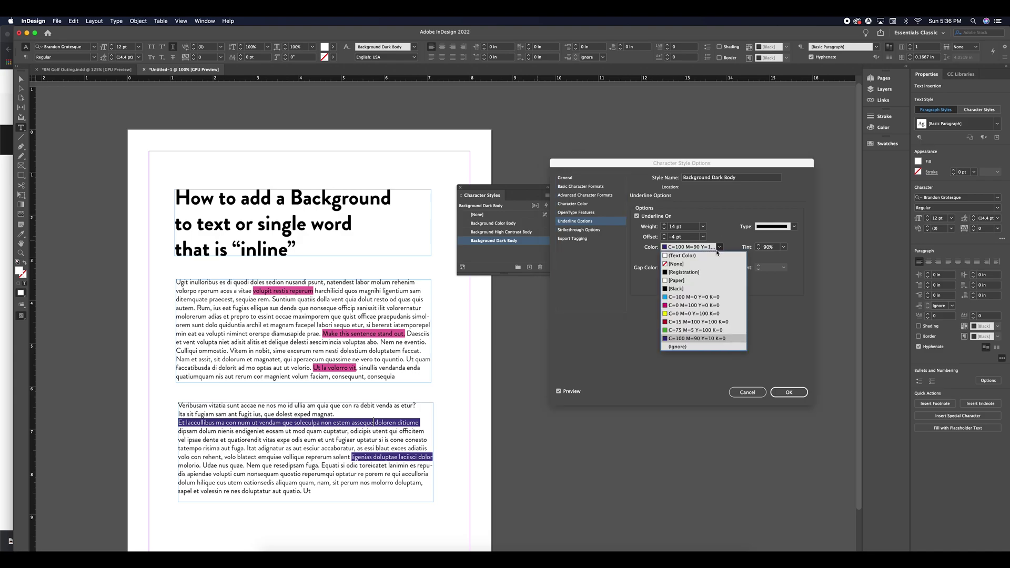
pyautogui.click(712, 323)
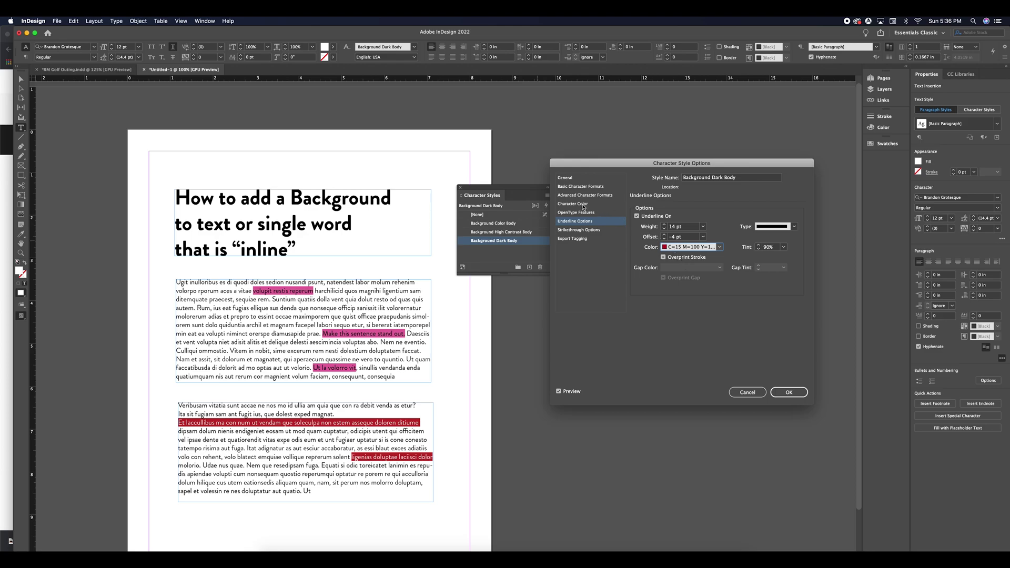
pyautogui.click(602, 204)
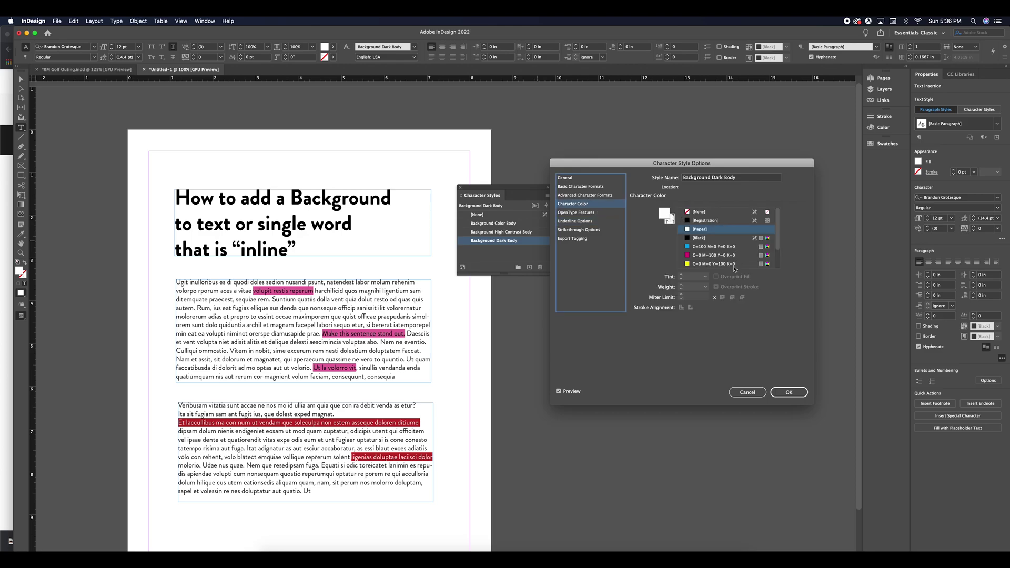
# - Set the Background Dark Body font style to Bold, trying Medium first, and save it
pyautogui.click(591, 187)
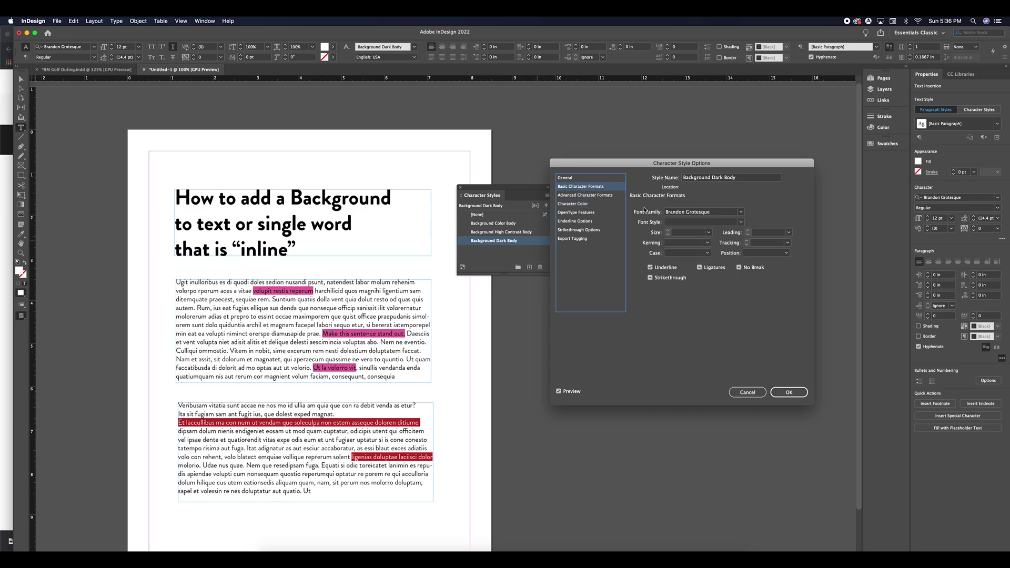
pyautogui.click(740, 222)
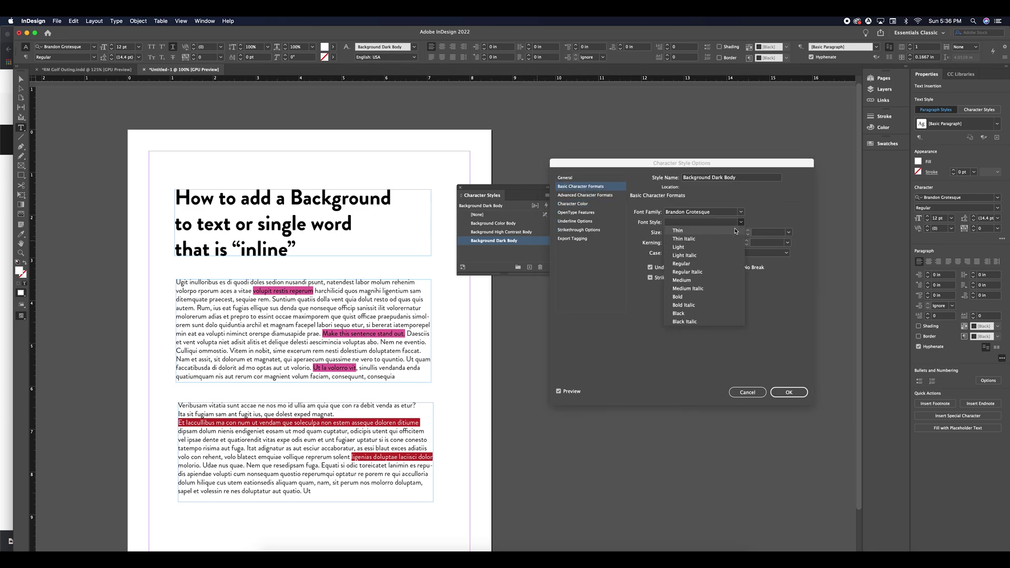
pyautogui.click(695, 280)
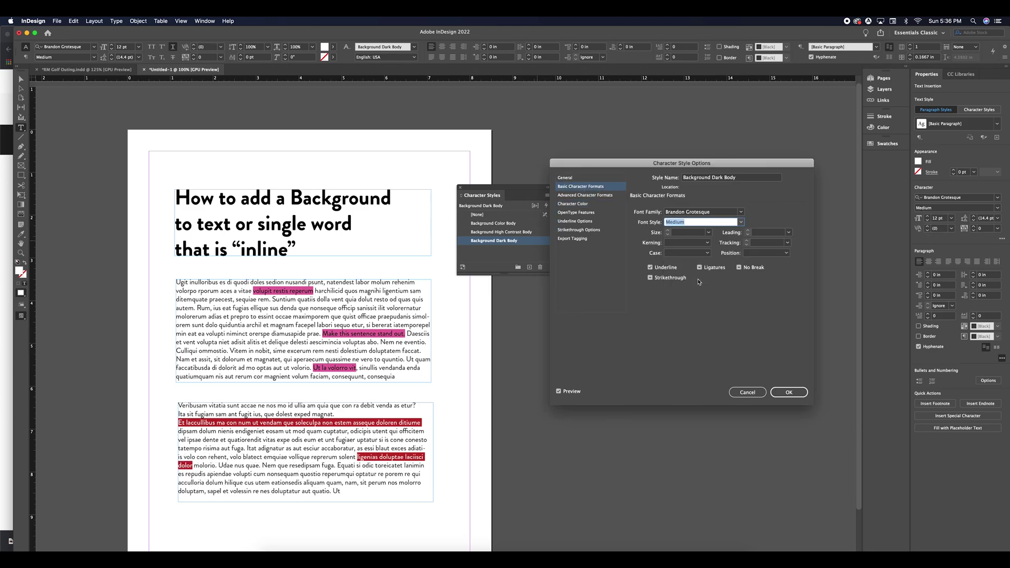
pyautogui.click(740, 223)
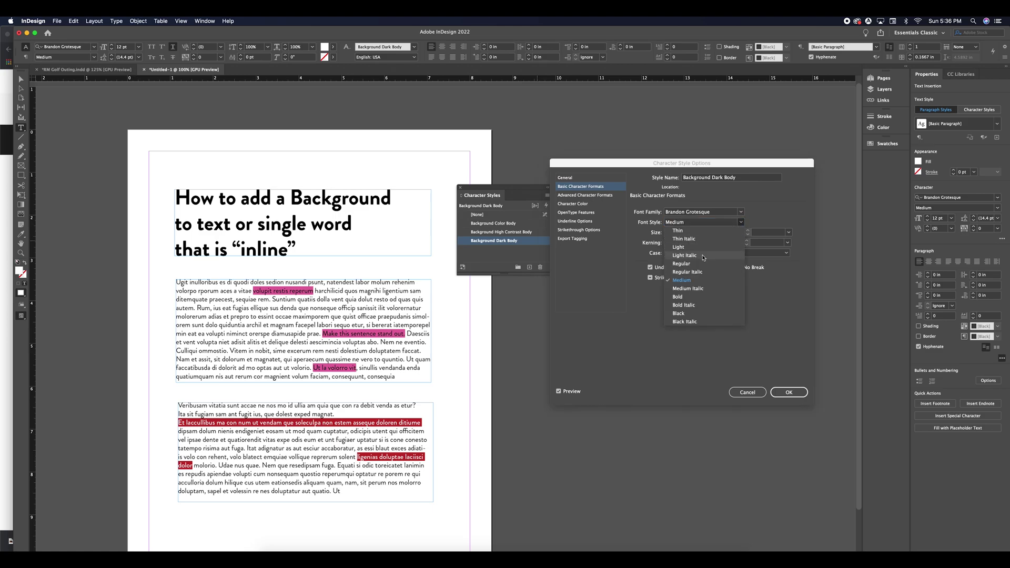
pyautogui.click(684, 297)
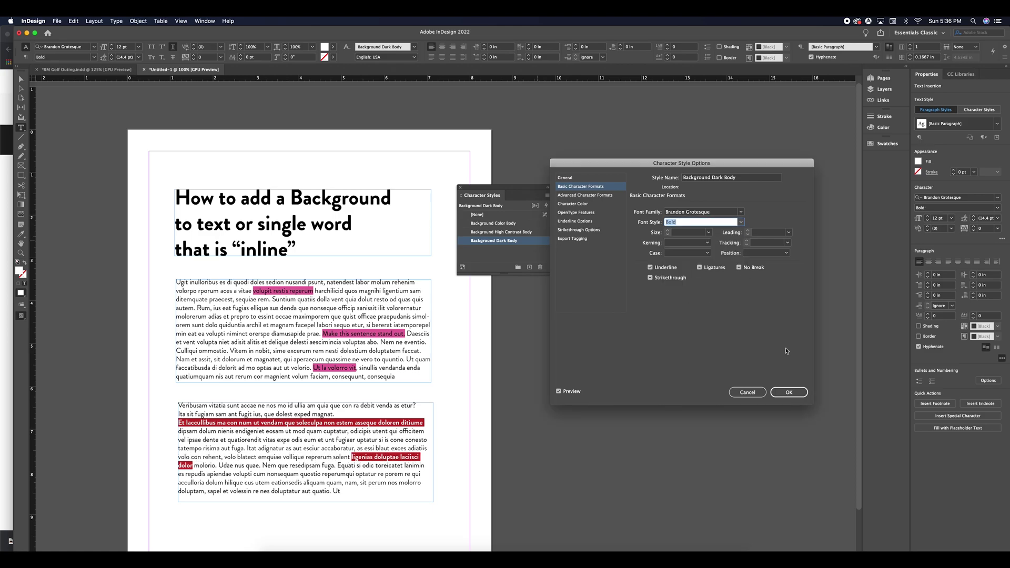
pyautogui.click(789, 392)
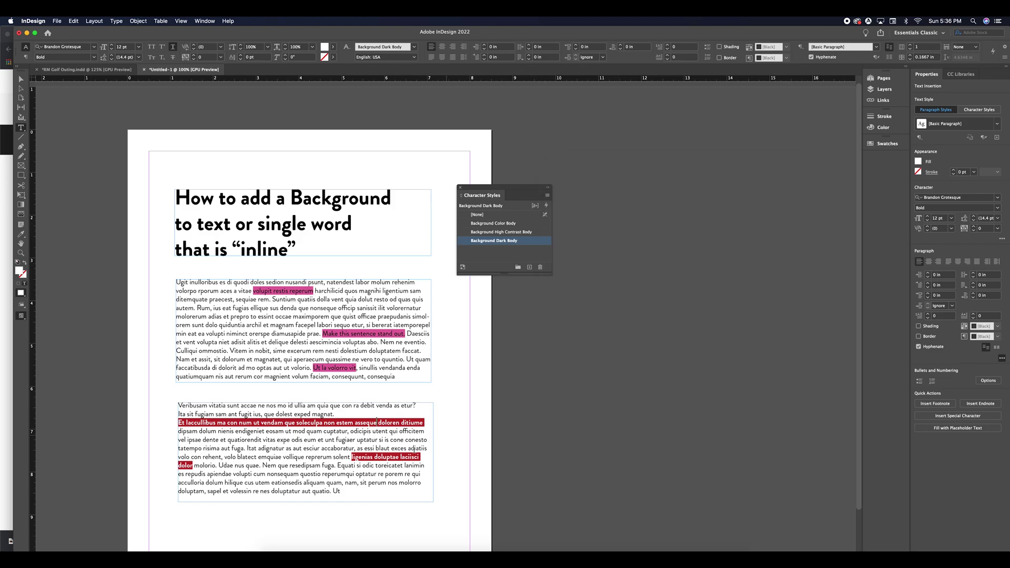